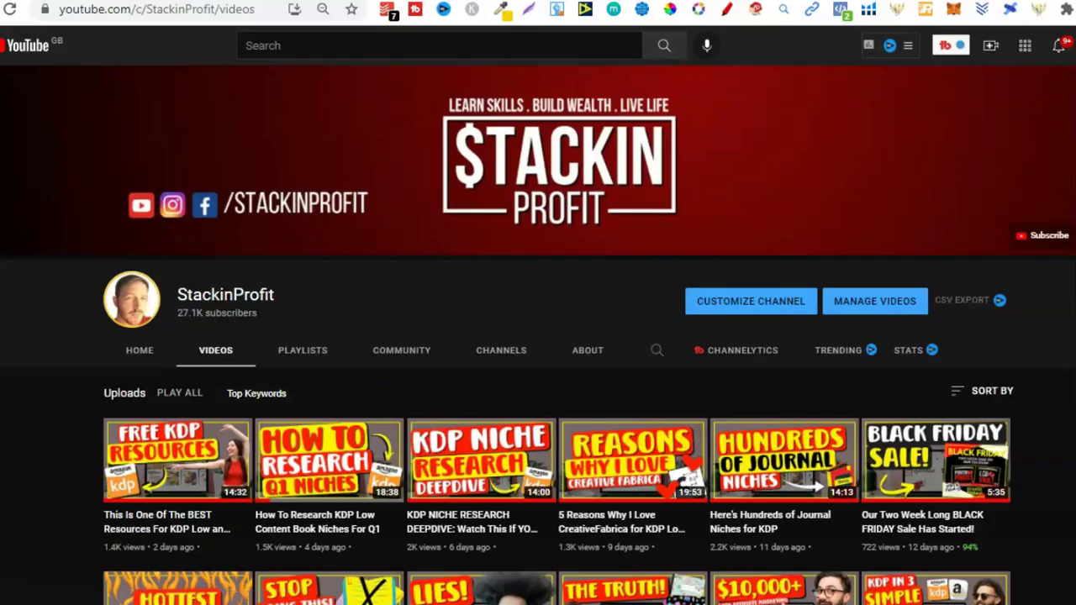
Look through the uploaded videos on the StackinProfit YouTube channel and return to the start of the page.
scroll(538, 336, "down", 3)
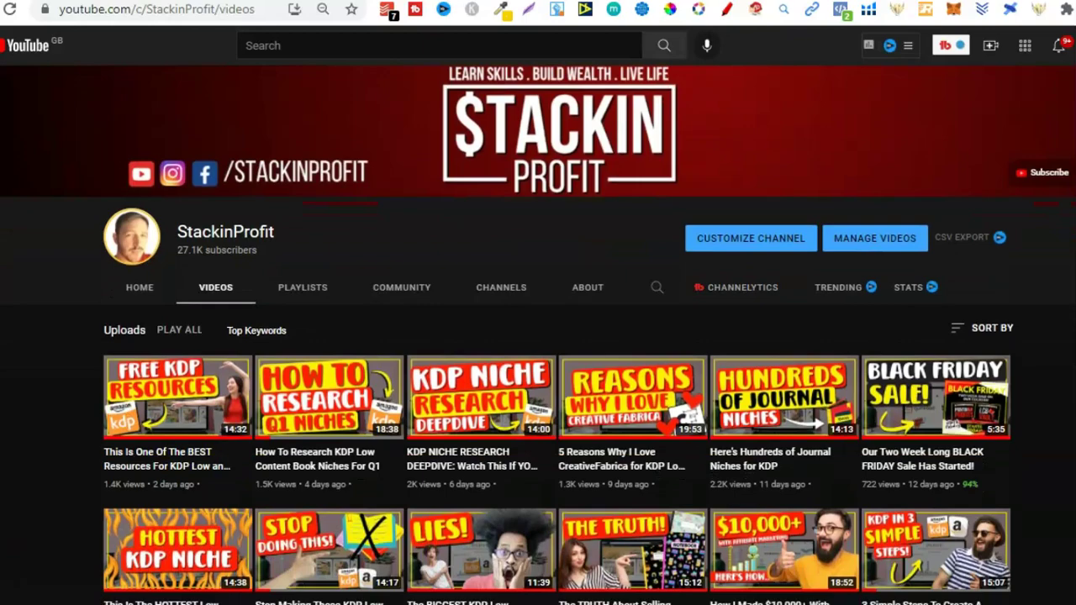
scroll(538, 336, "down", 3)
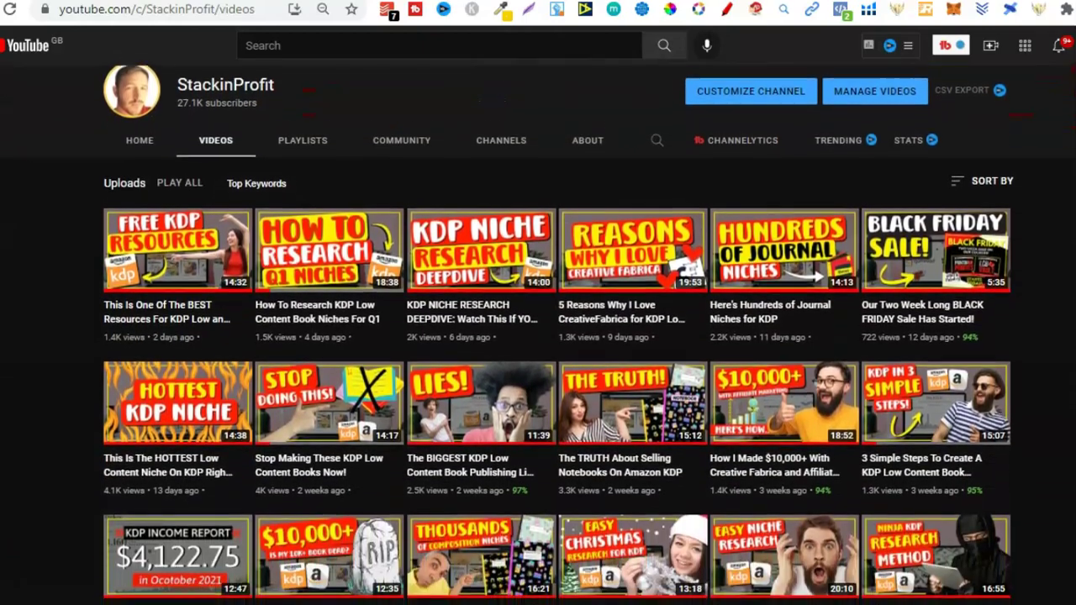
scroll(539, 336, "down", 3)
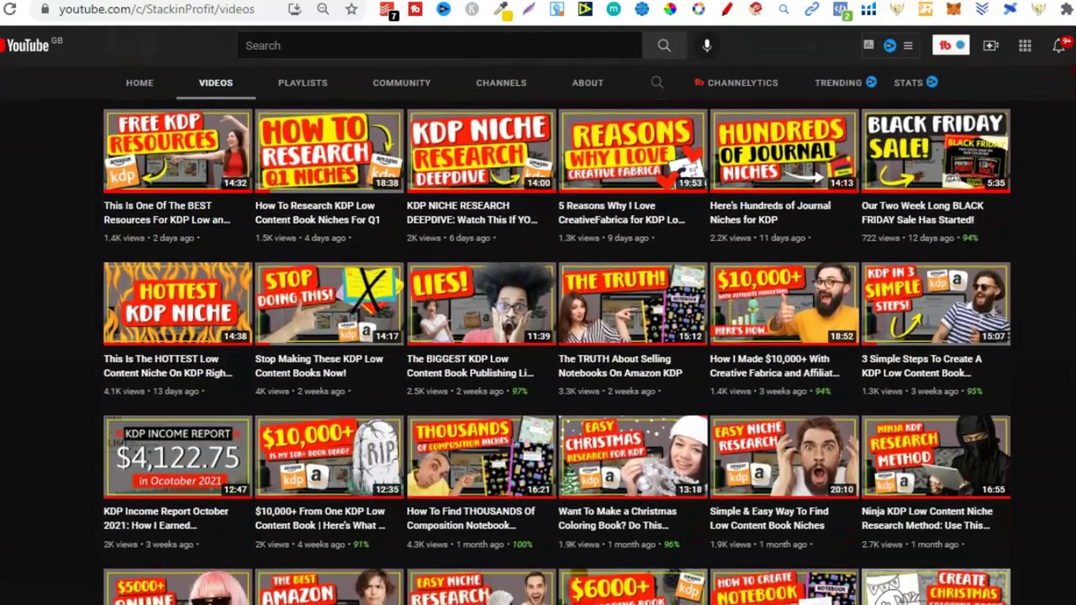
scroll(538, 337, "down", 4)
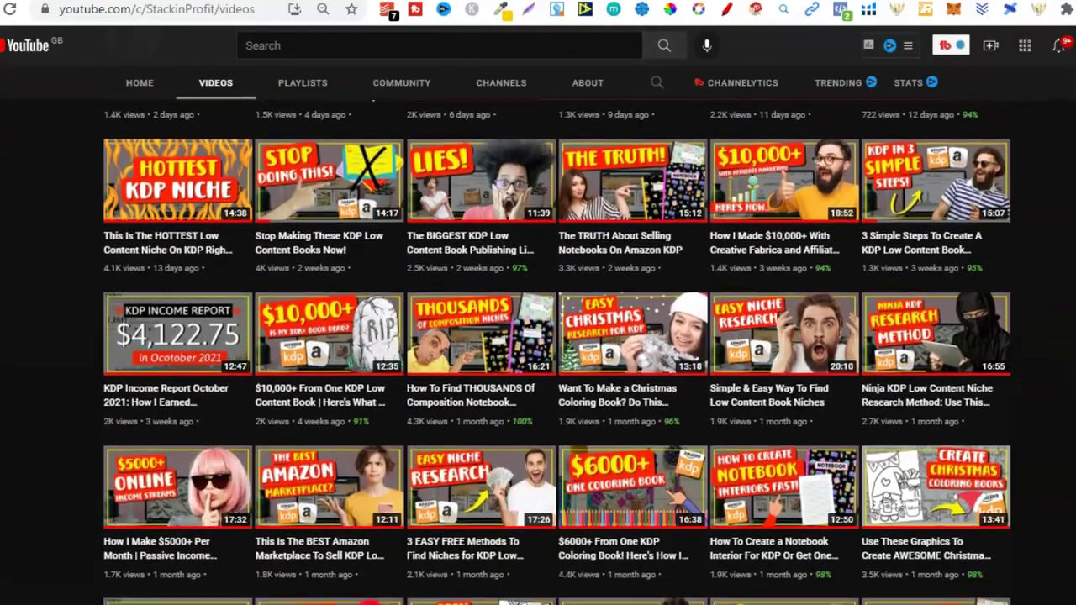
scroll(538, 336, "down", 6)
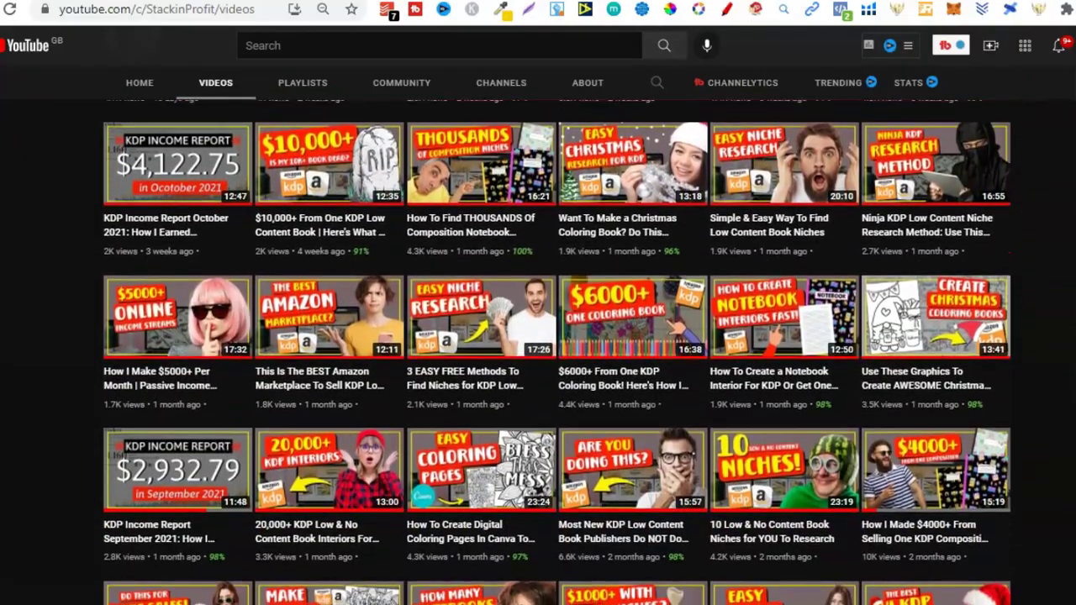
scroll(538, 337, "down", 4)
scroll(538, 336, "up", 20)
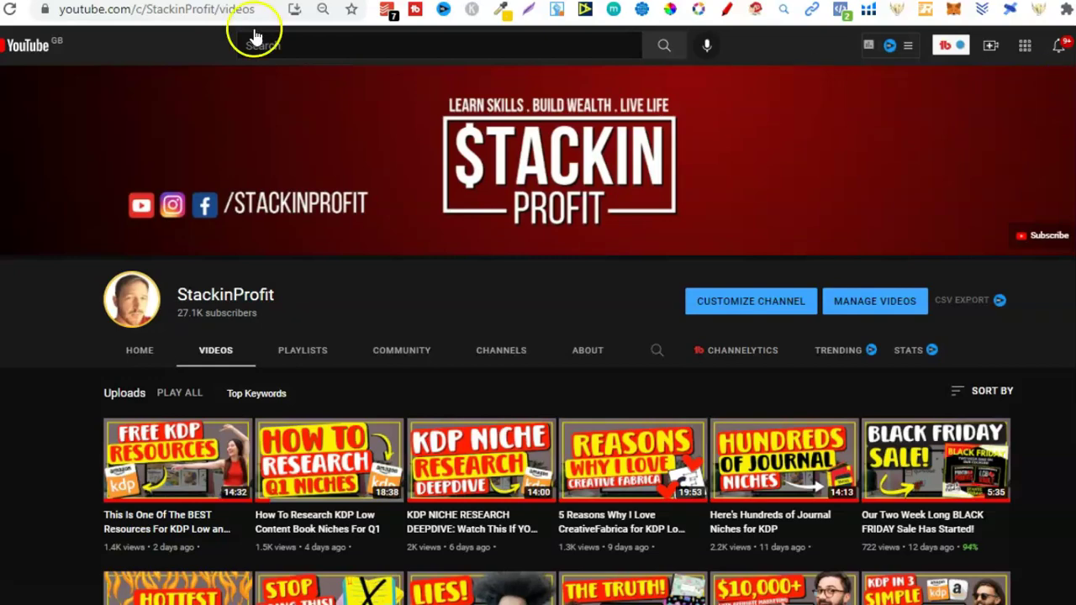
Switch to the Self Publishing Titans website and review its free Chrome extensions for KDP and keyword research.
key("ctrl+Tab")
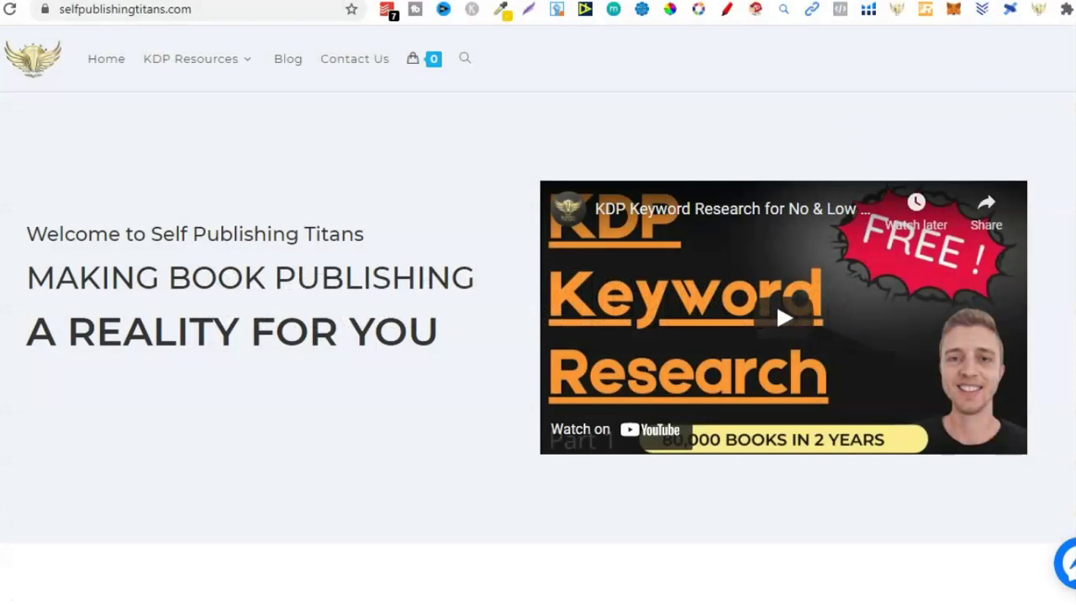
scroll(538, 315, "down", 10)
scroll(509, 315, "down", 15)
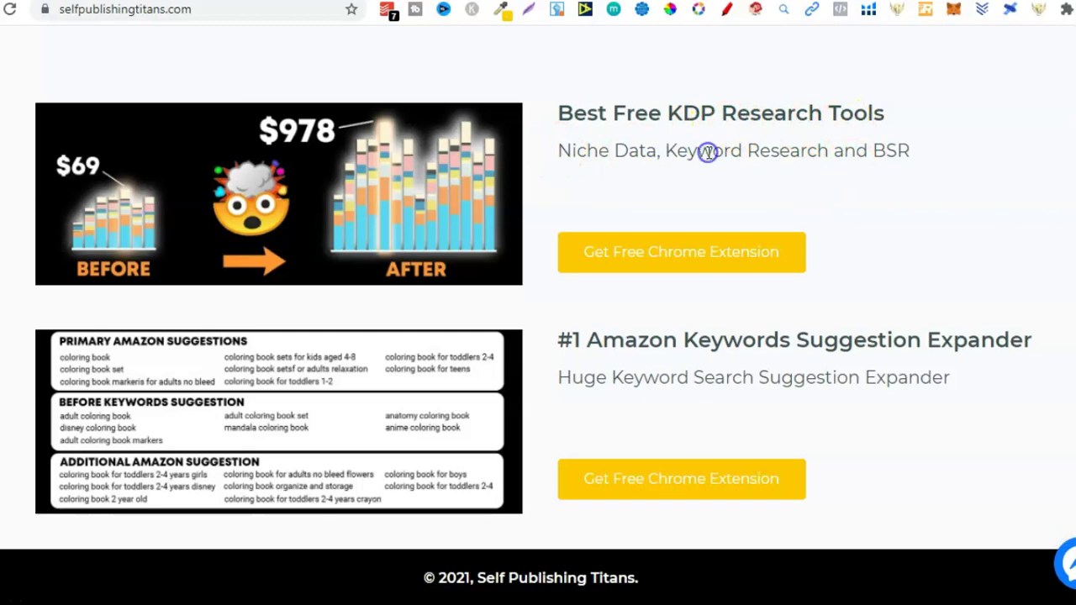
left_click_drag(709, 152, 712, 152)
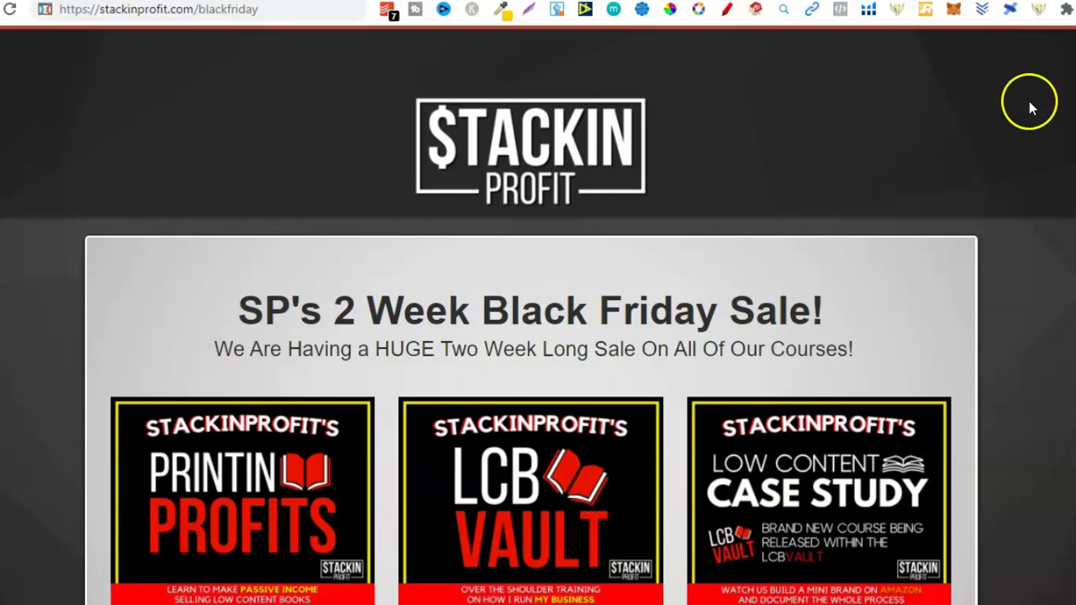
Review the course offers and end date on StackinProfit's Black Friday sale page.
scroll(539, 315, "down", 2)
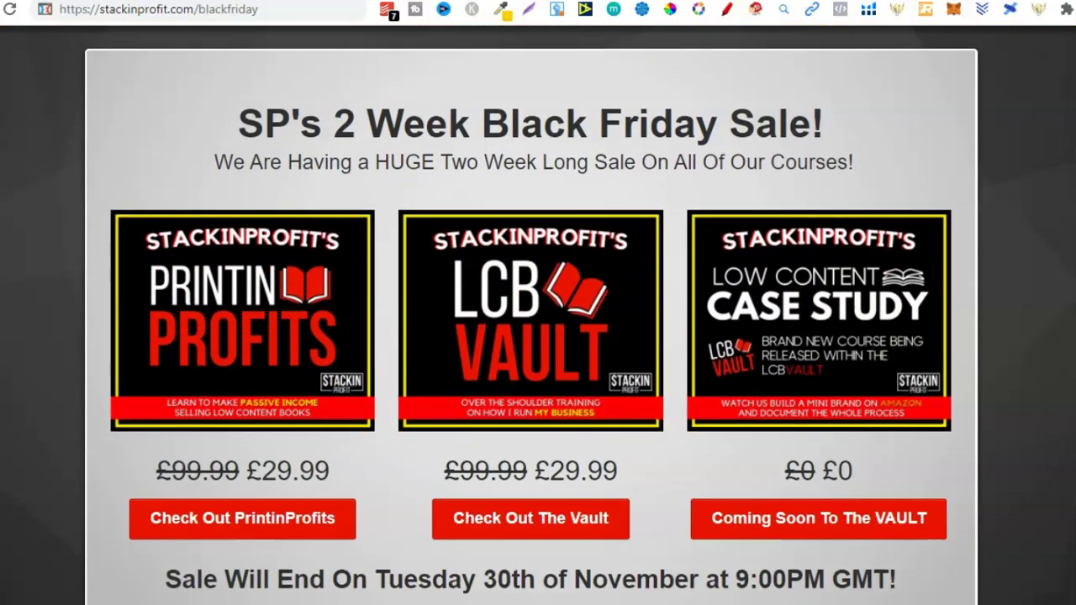
scroll(538, 316, "down", 1)
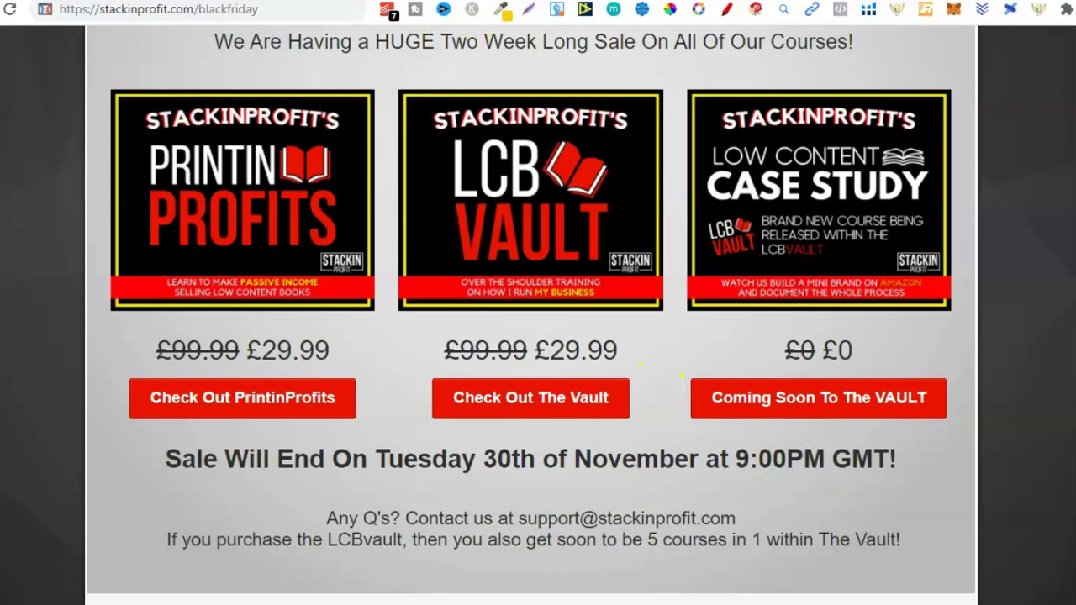
Switch to the Amazon results for "coloring books" and bring up the expanded keyword suggestions for that search phrase.
key("ctrl+Tab")
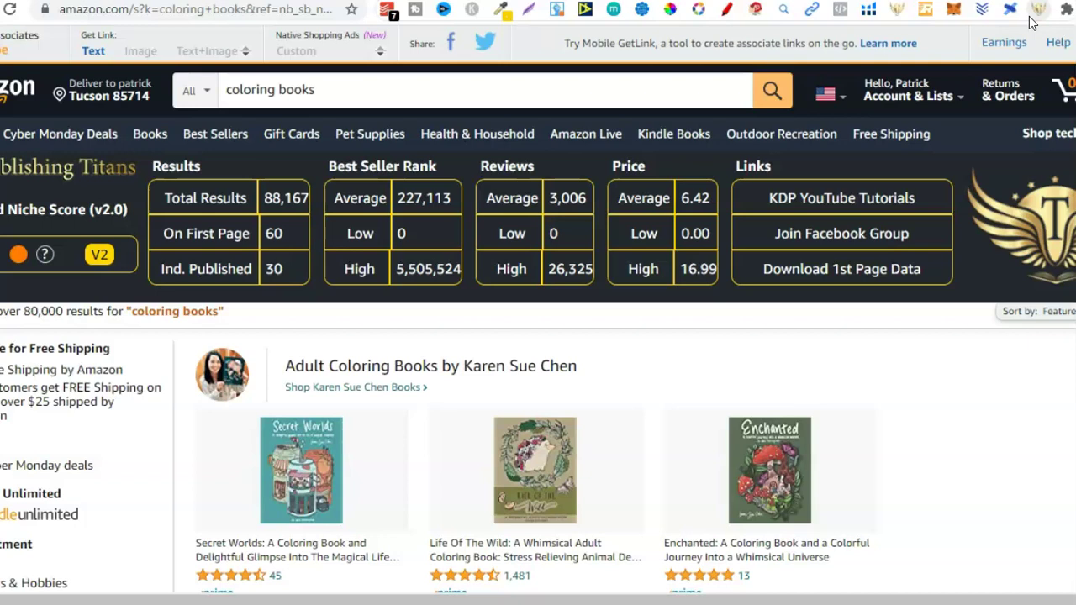
left_click(502, 90)
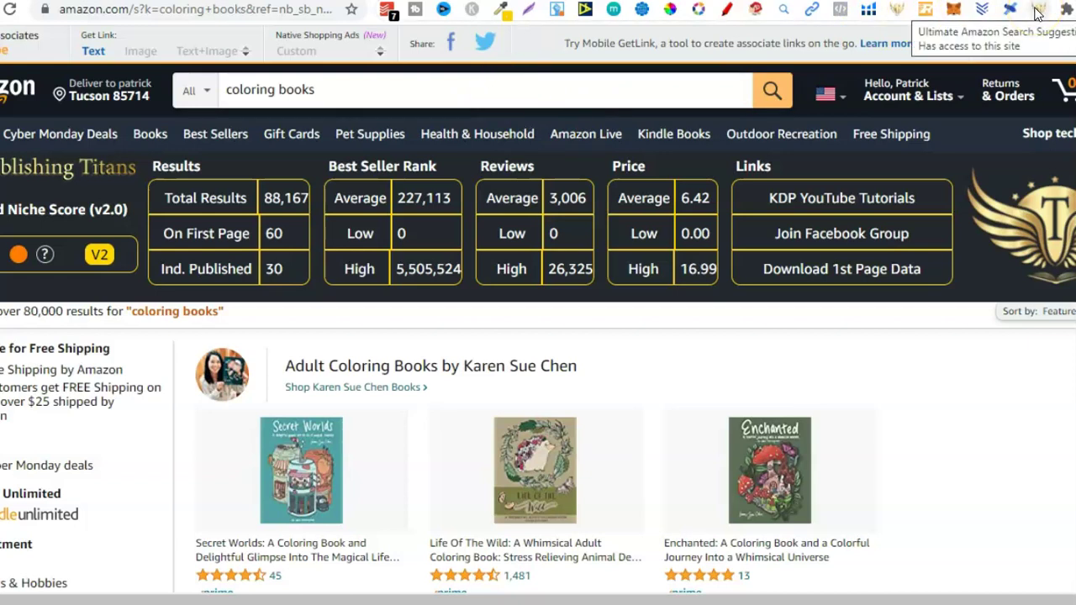
left_click(444, 95)
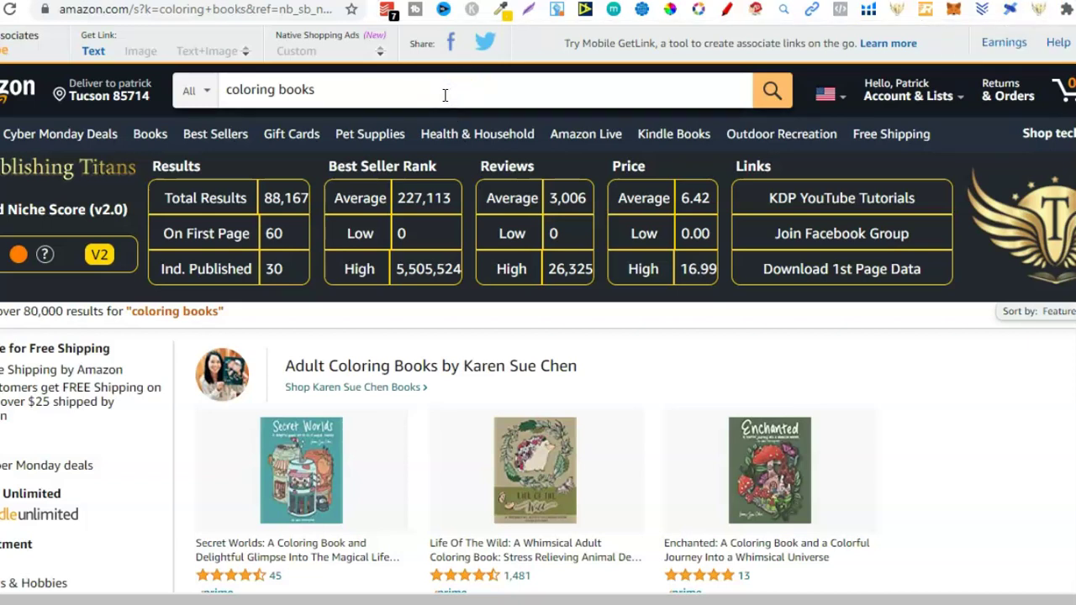
left_click(472, 94)
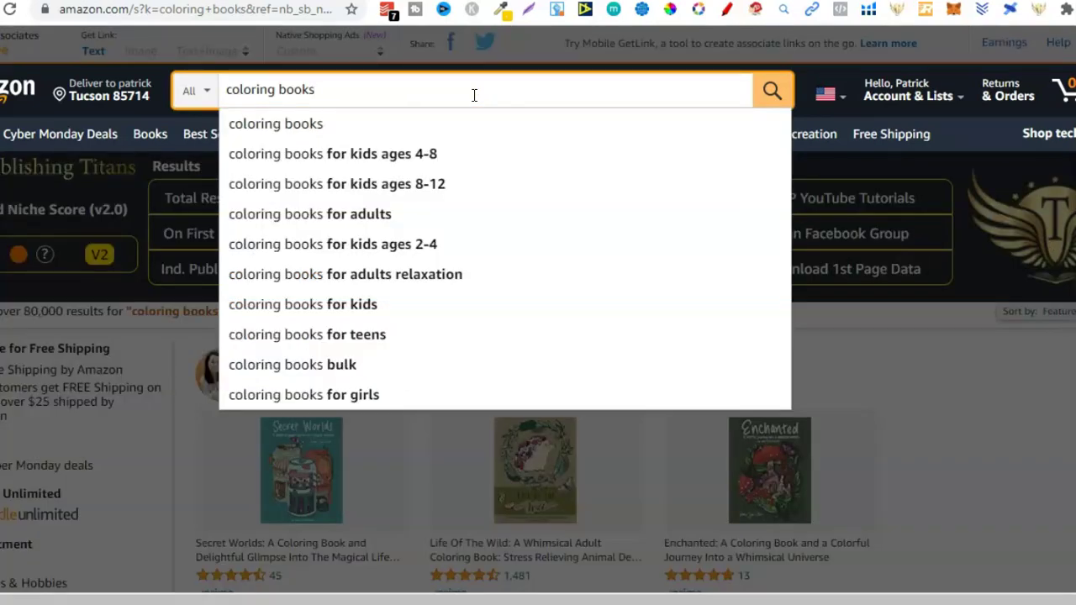
left_click(301, 91)
key("Return")
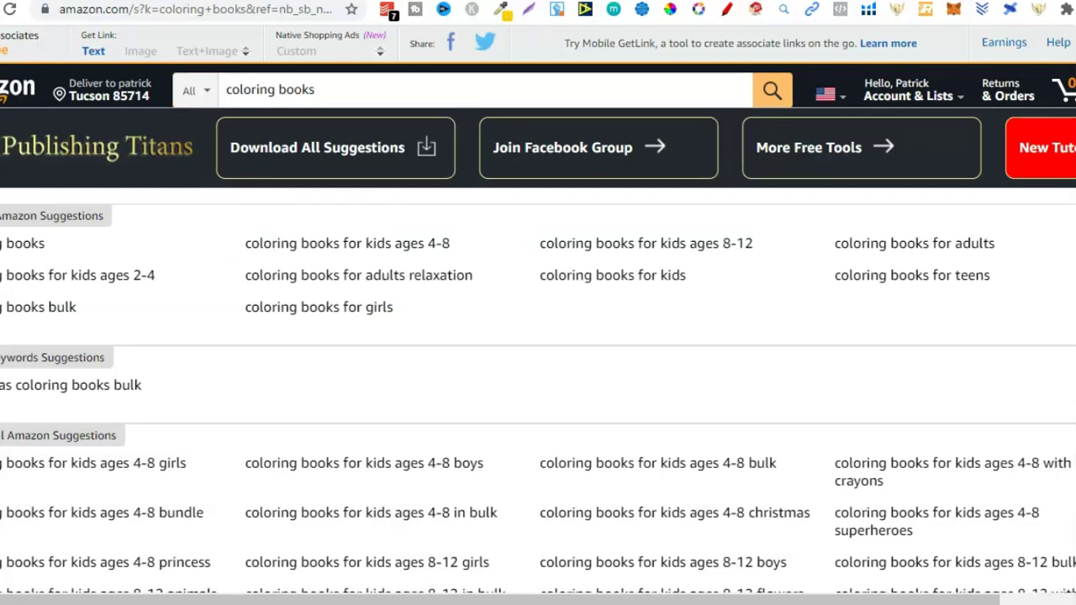
Reopen the search suggestions for "coloring books" to check Amazon's standard list, then close them.
left_click(310, 91)
left_click(43, 228)
left_click(42, 115)
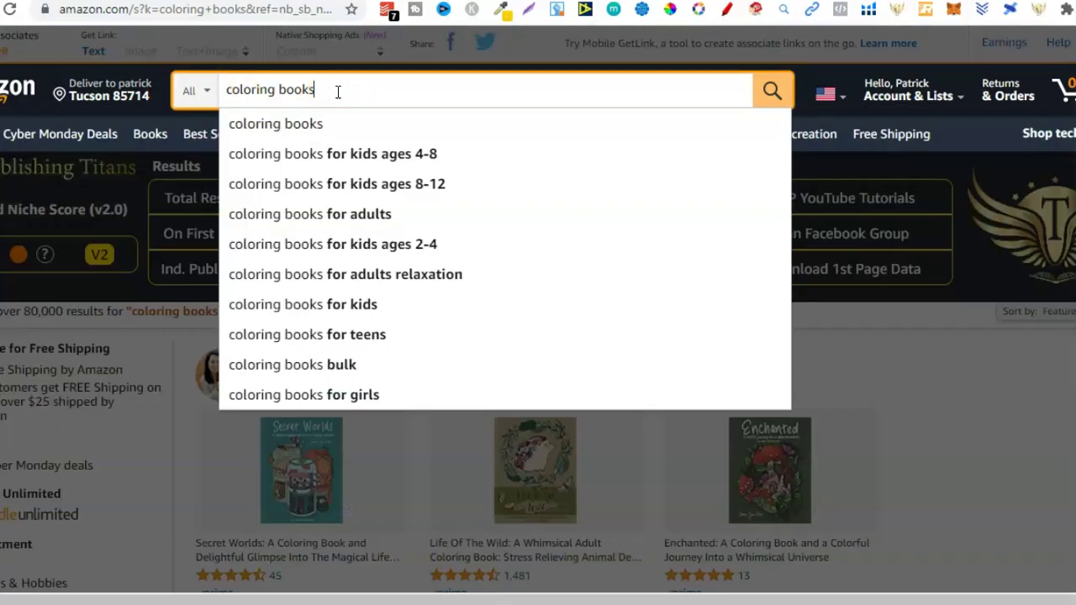
left_click(338, 92)
left_click(179, 349)
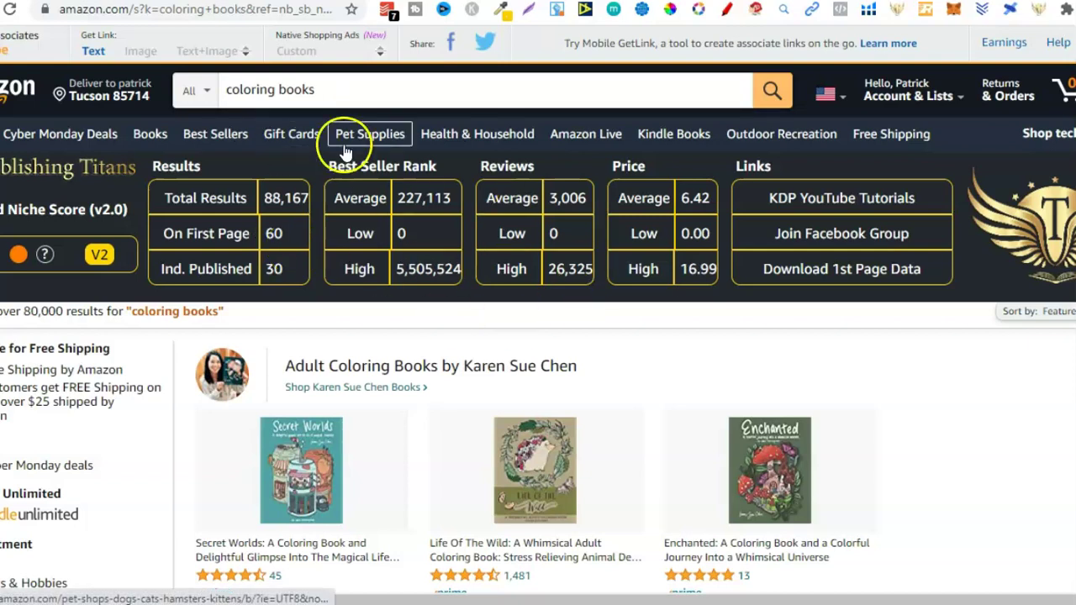
Expand the "coloring books" suggestions again and examine the primary, before-keyword and additional Amazon suggestions.
left_click(367, 91)
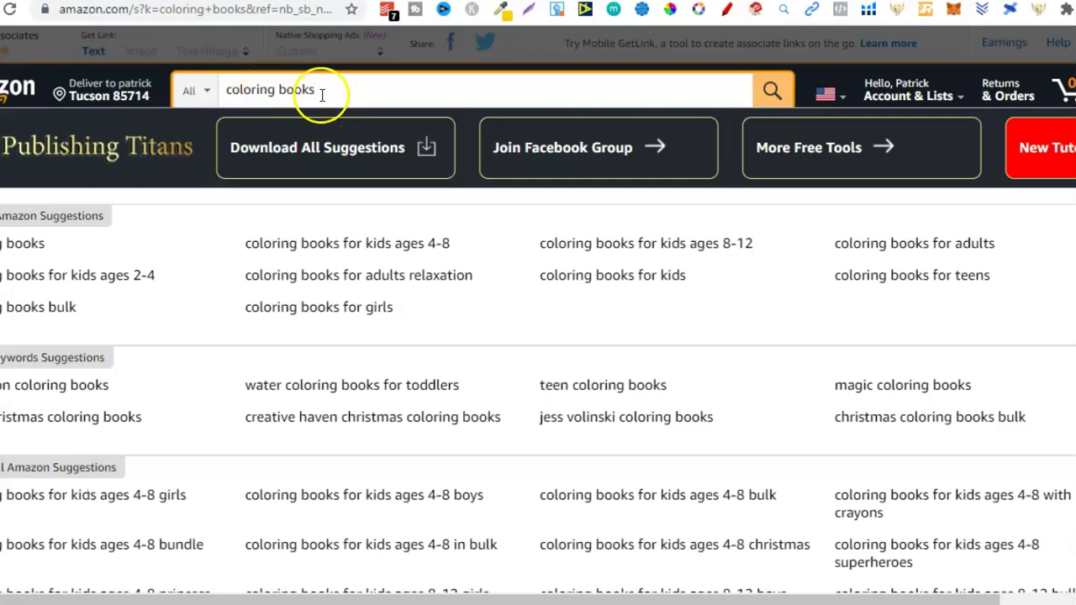
scroll(538, 311, "down", 3)
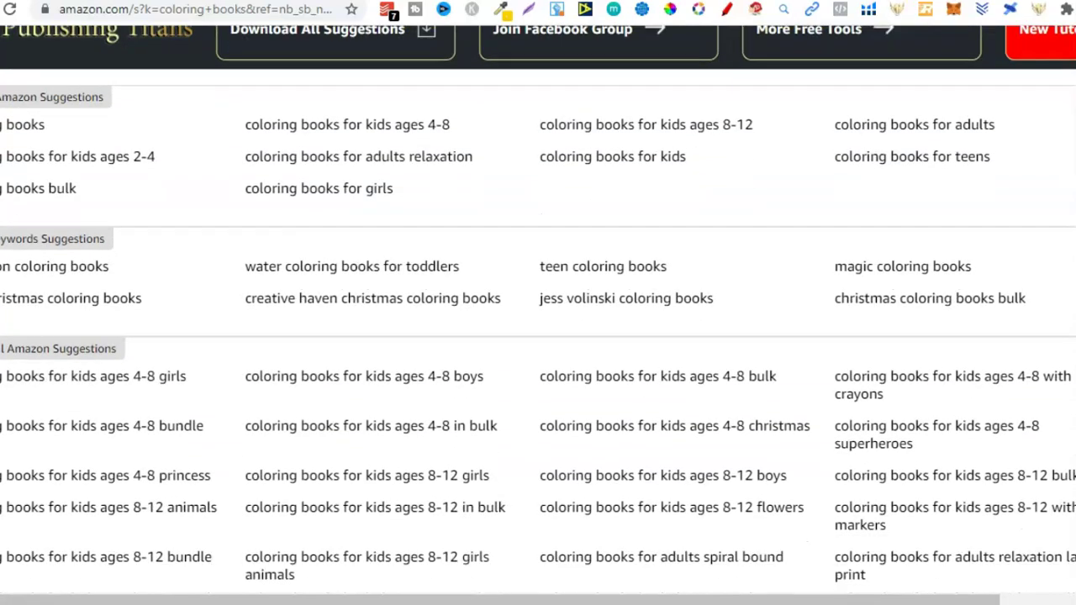
scroll(538, 311, "down", 4)
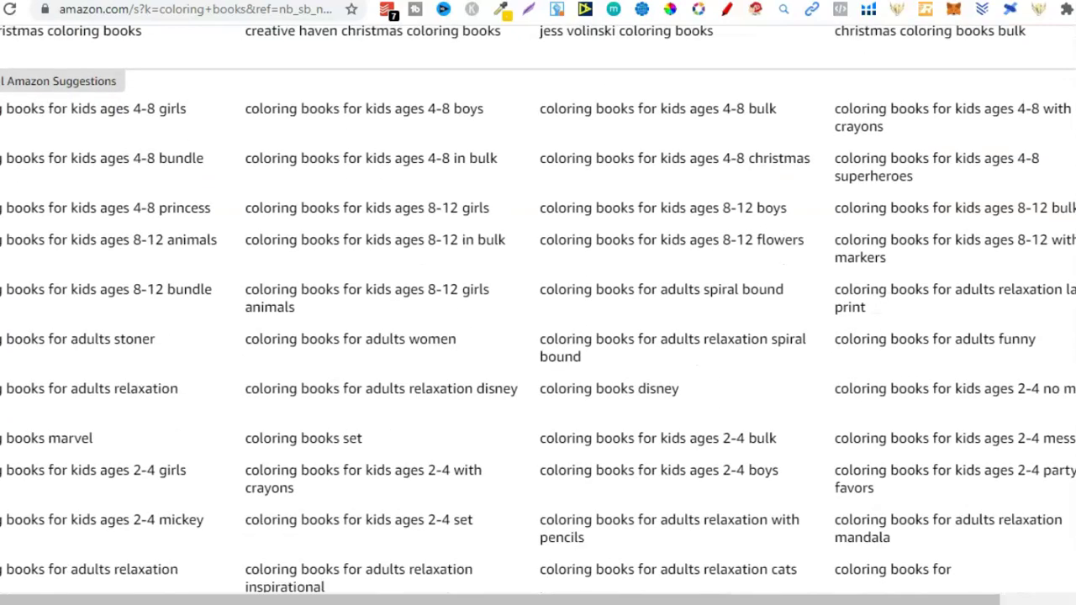
scroll(538, 311, "up", 7)
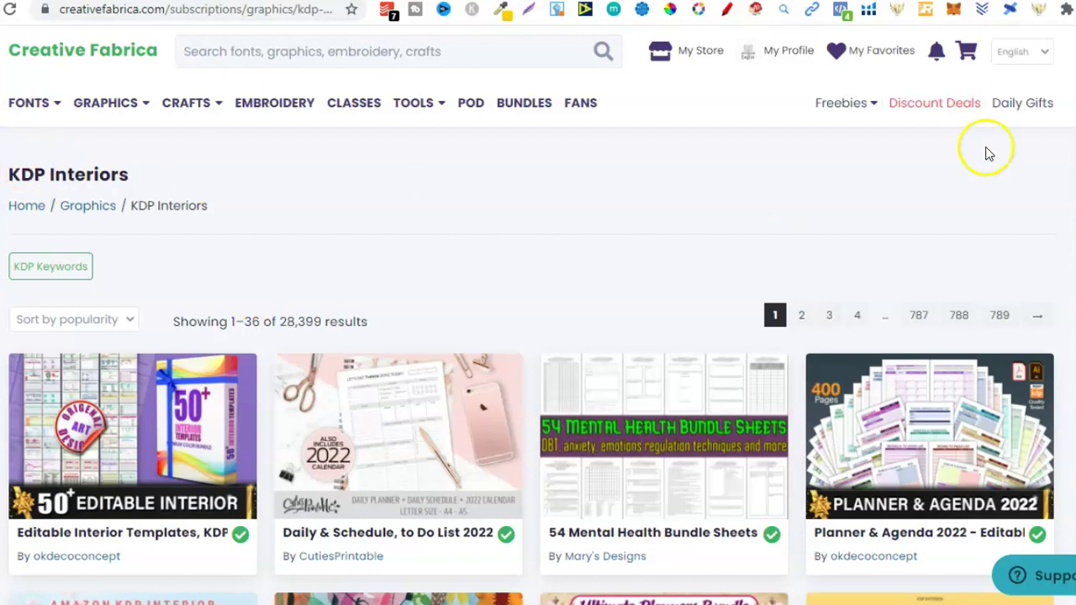
Browse the KDP Interiors listings on Creative Fabrica for planner and journal niche ideas.
scroll(538, 337, "down", 2)
scroll(538, 336, "down", 1)
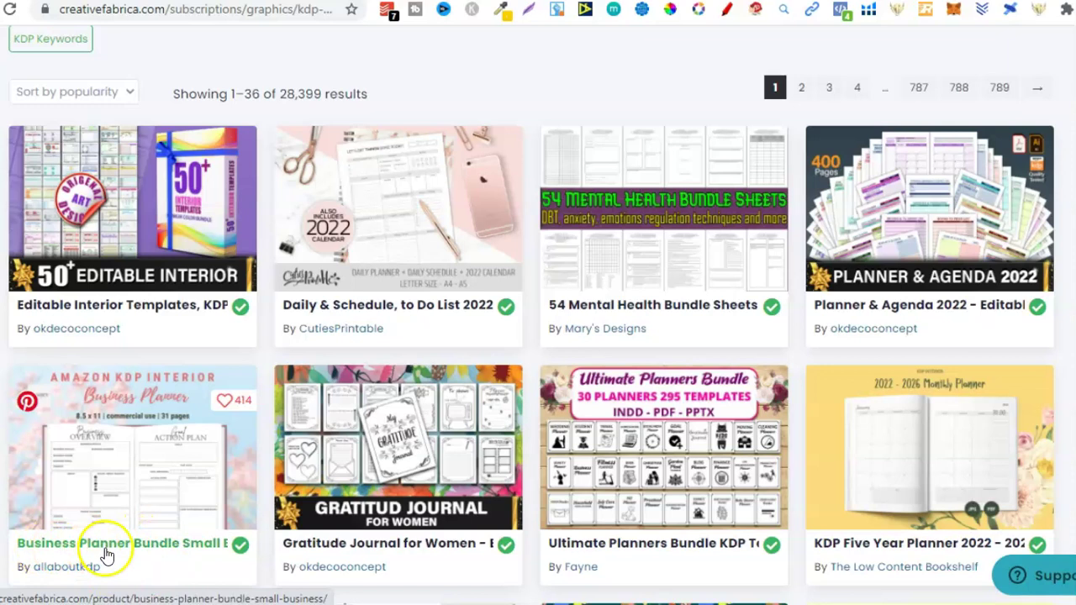
Switch to the Amazon business planner search and shorten its phrase to "business planner" to view the expanded suggestions.
key("ctrl+Tab")
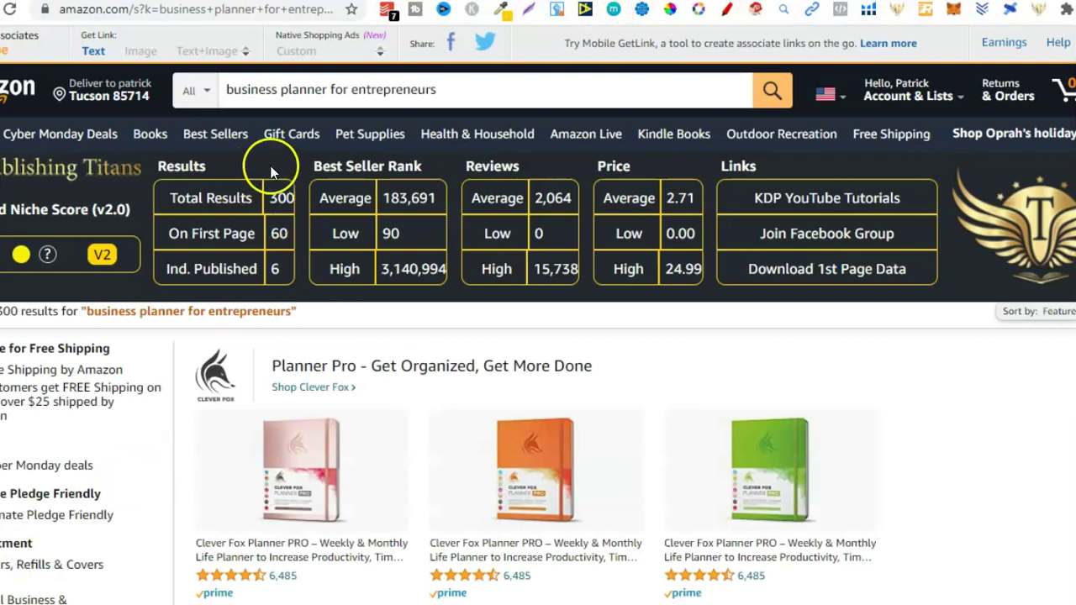
left_click(338, 90)
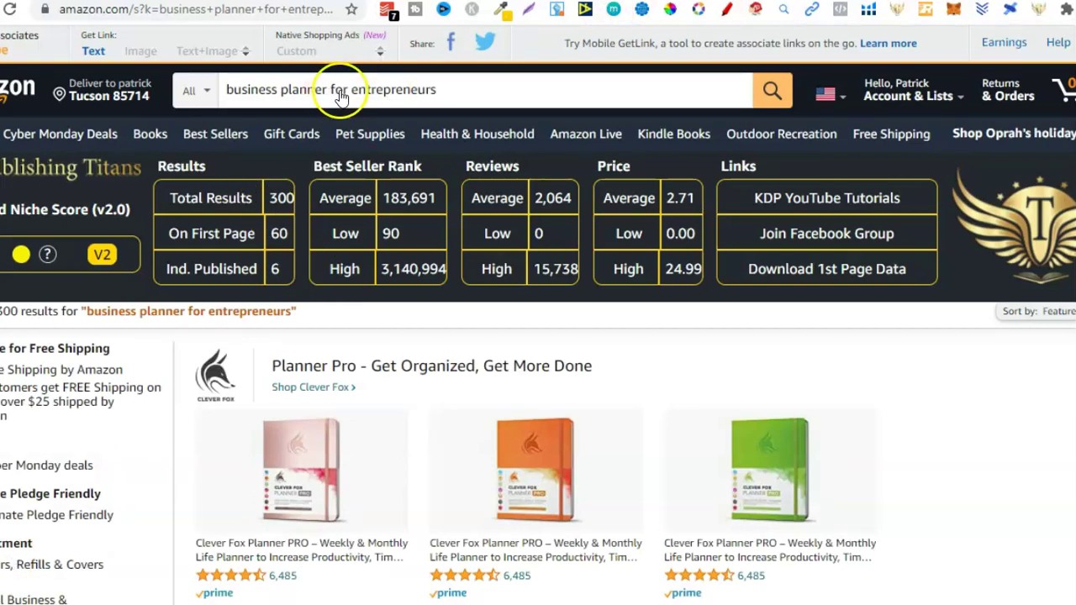
left_click_drag(330, 91, 459, 89)
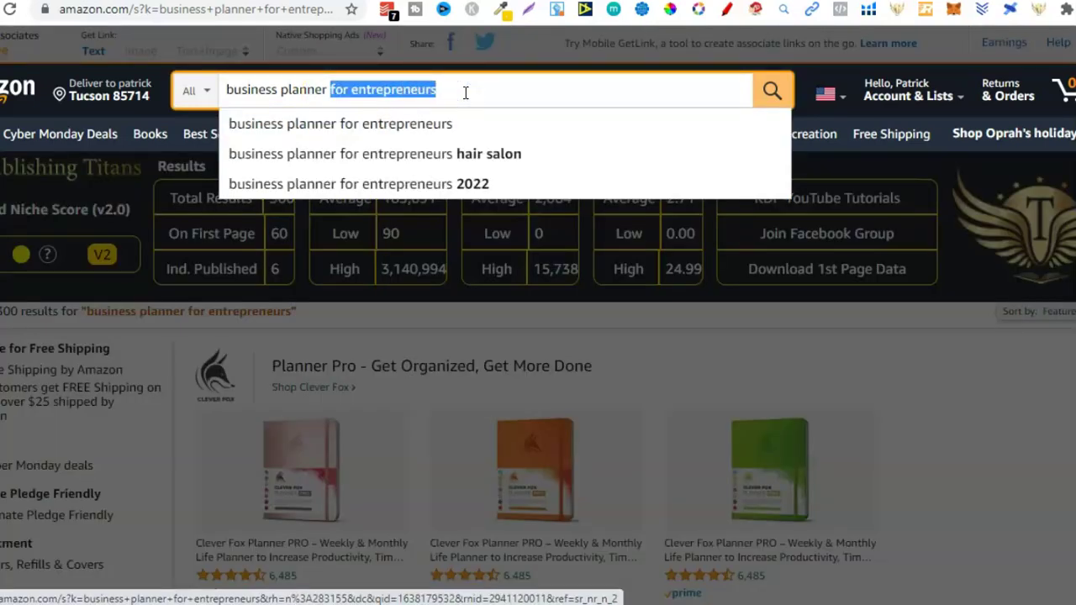
key("BackSpace")
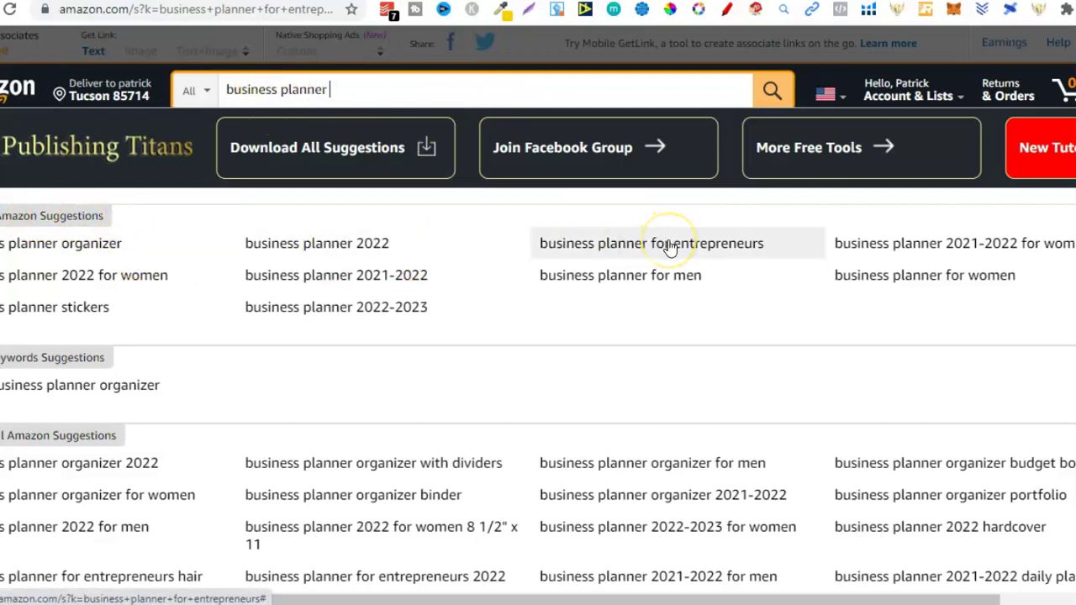
Extend the search phrase to "business planner for entrepreneurs", check its keyword suggestions and close them.
left_click(383, 89)
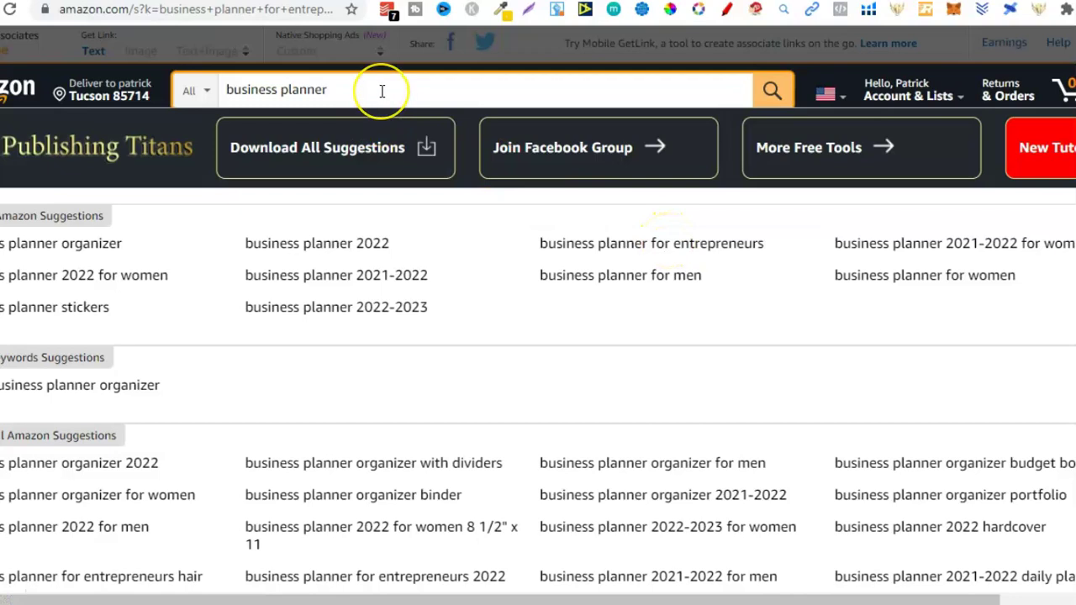
type("for entreprenir")
key("BackSpace")
key("BackSpace")
key("BackSpace")
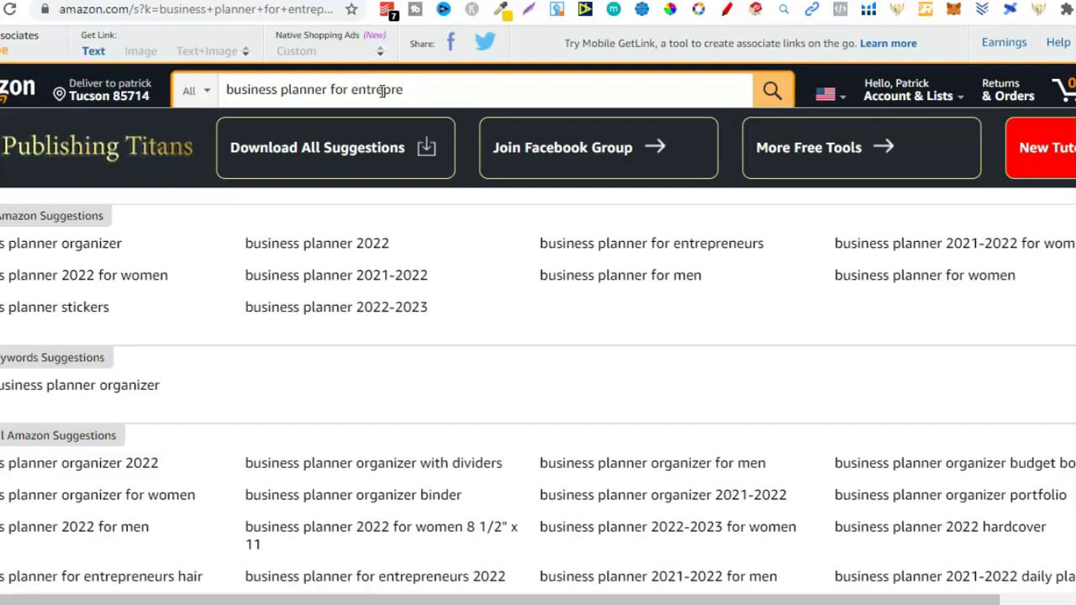
type("neurs")
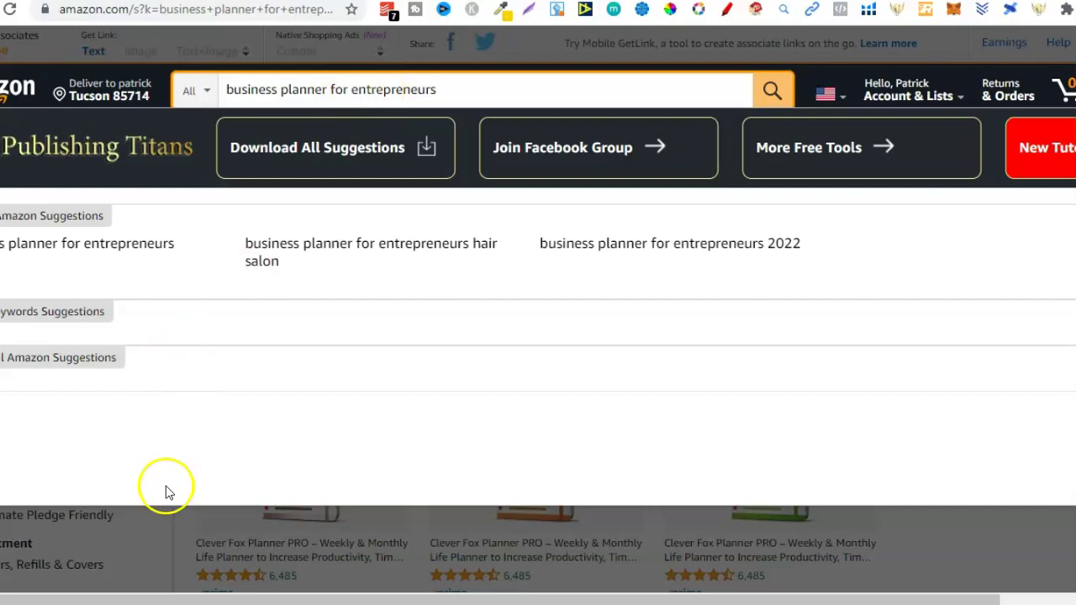
left_click(182, 530)
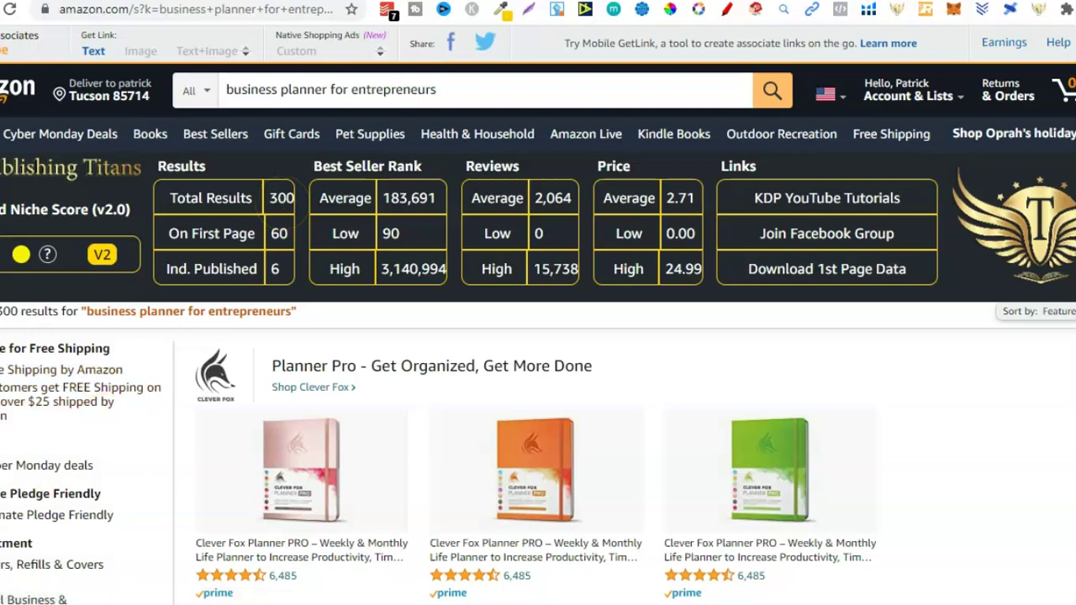
Examine the niche statistics for total results, first-page results and independently published books.
left_click(274, 199)
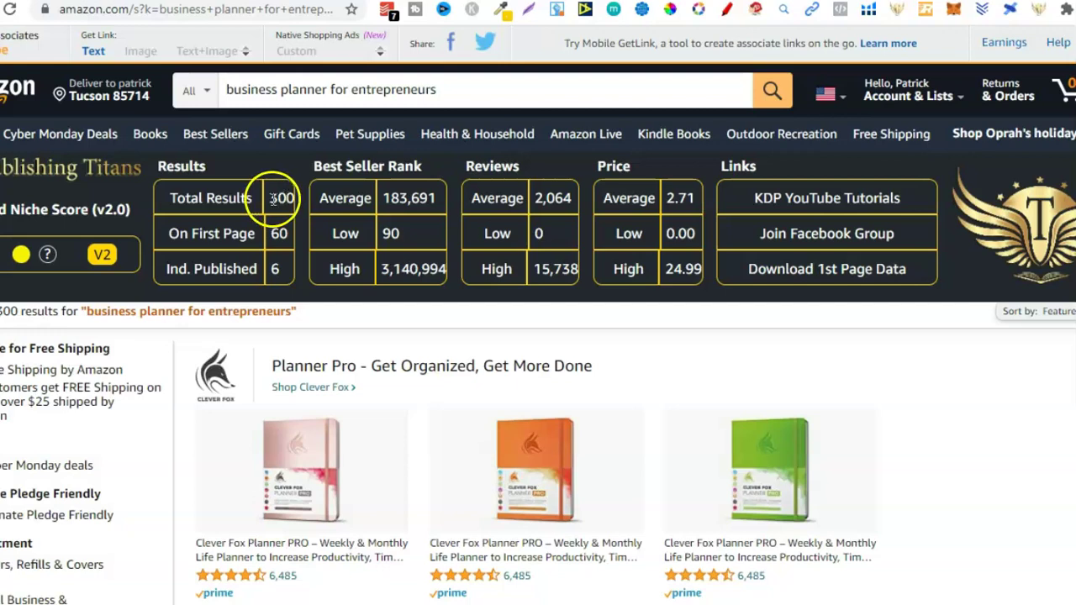
left_click_drag(274, 199, 292, 193)
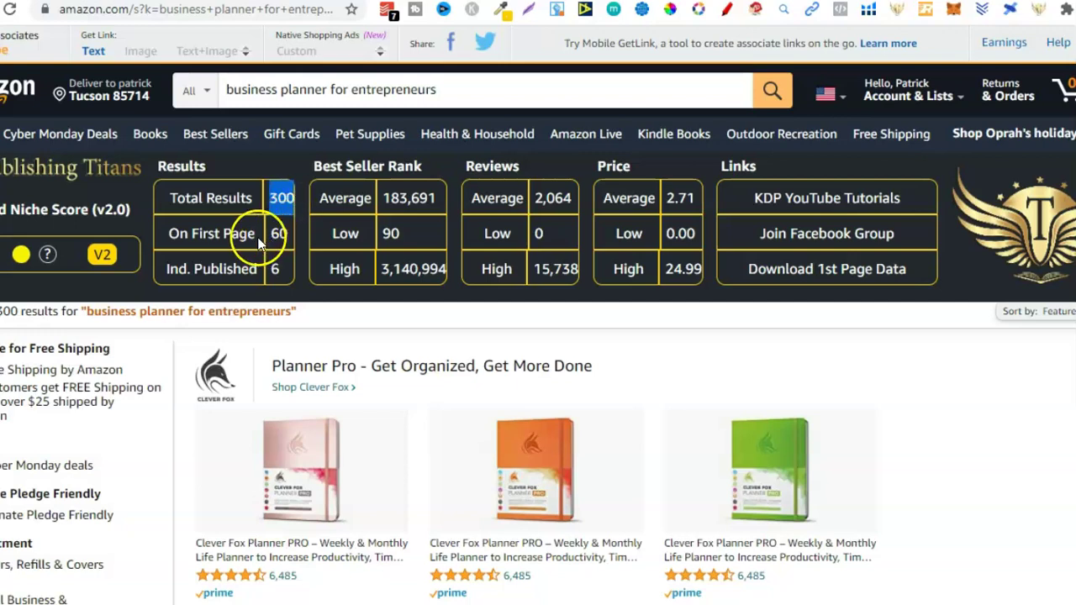
left_click(278, 235)
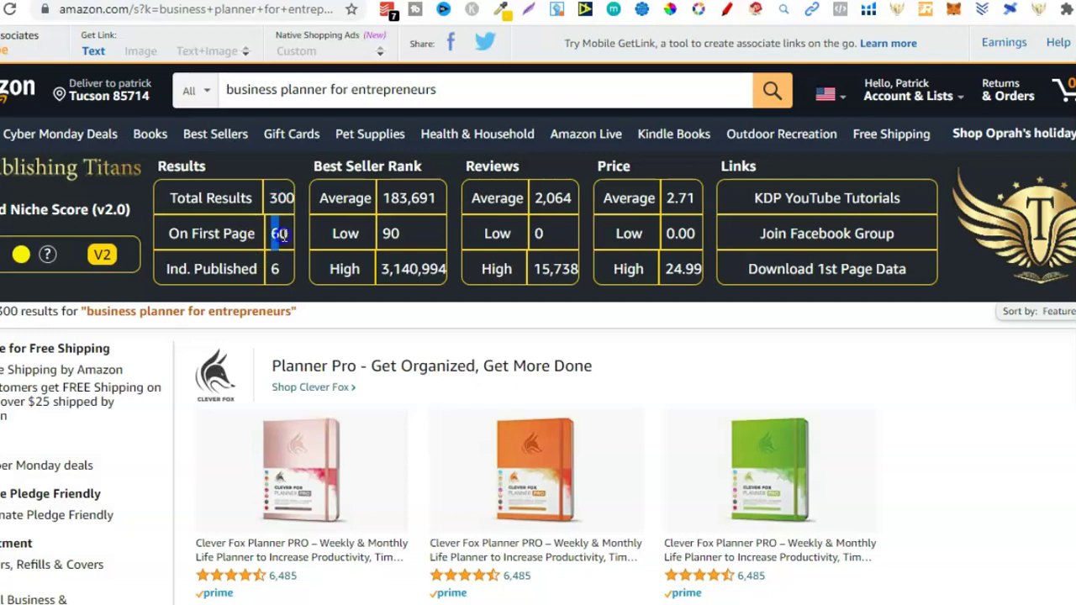
left_click_drag(280, 269, 273, 269)
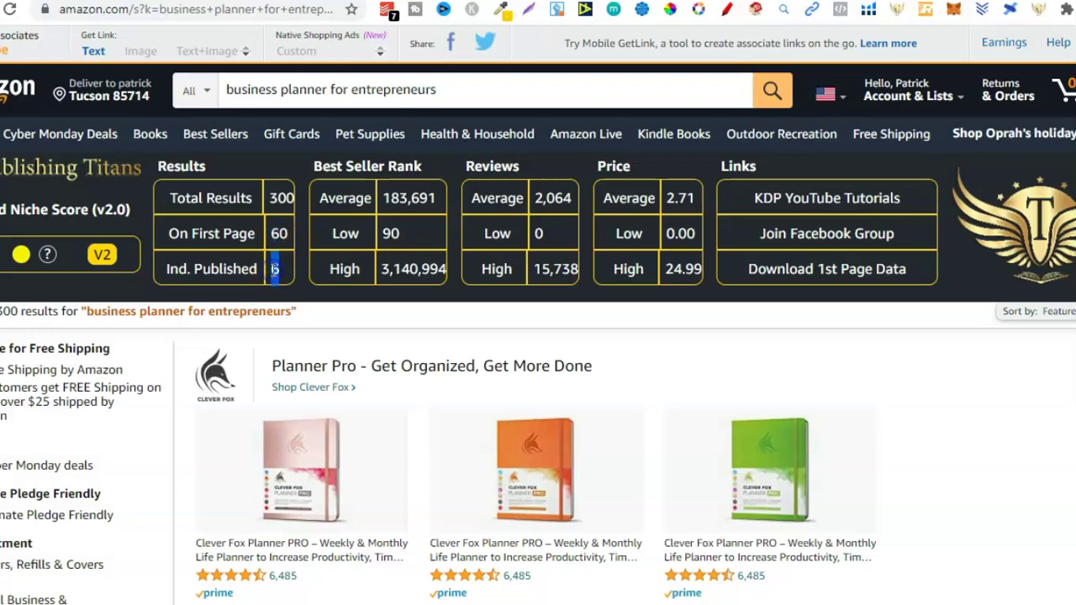
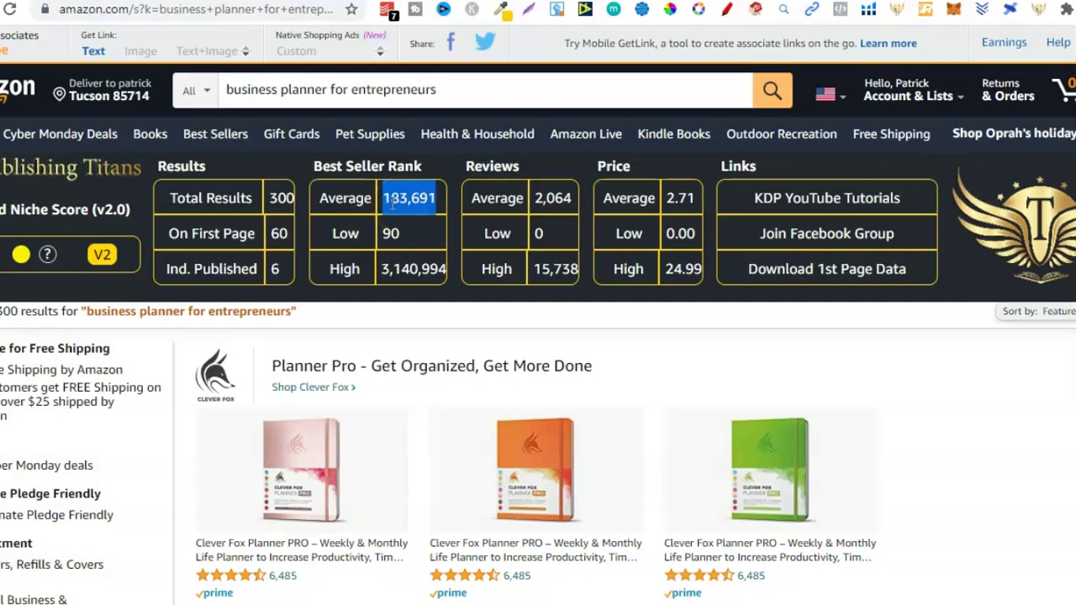
Examine the niche's Best Seller Rank and Reviews statistics, including the highest rank and the average number of reviews.
left_click_drag(383, 269, 440, 271)
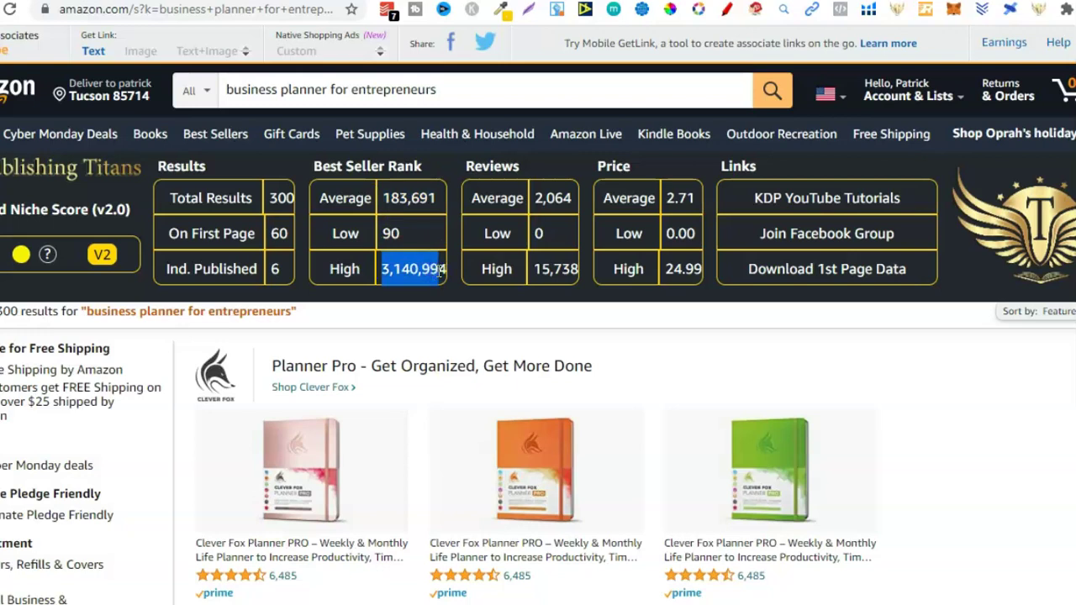
left_click_drag(440, 271, 447, 270)
left_click(538, 199)
Examine the best-seller rank, ASIN, size and seller details attached to the first sponsored planner listings.
scroll(538, 316, "down", 5)
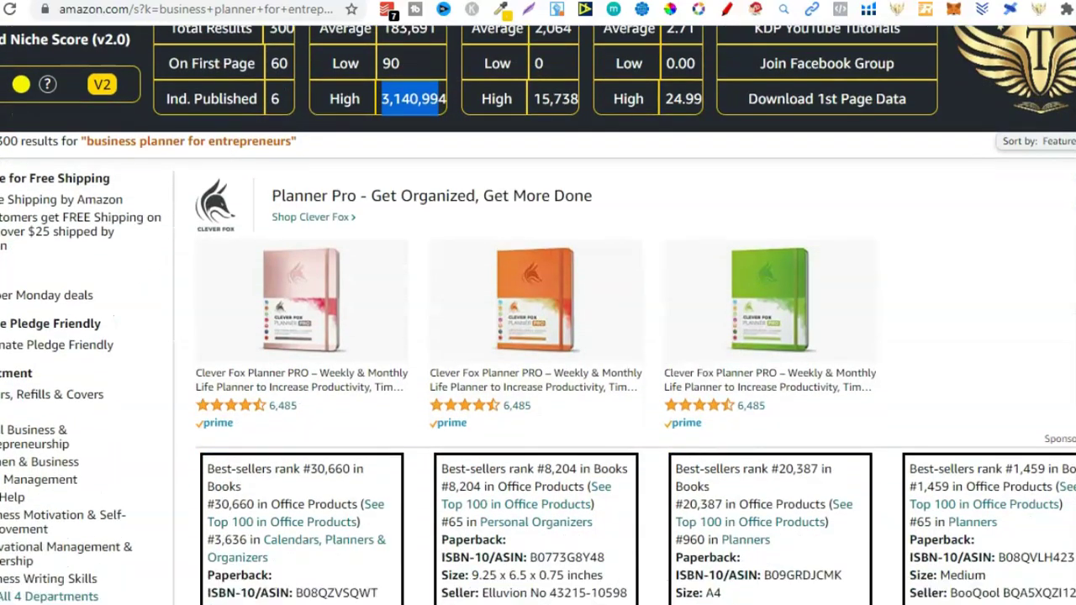
scroll(539, 316, "down", 1)
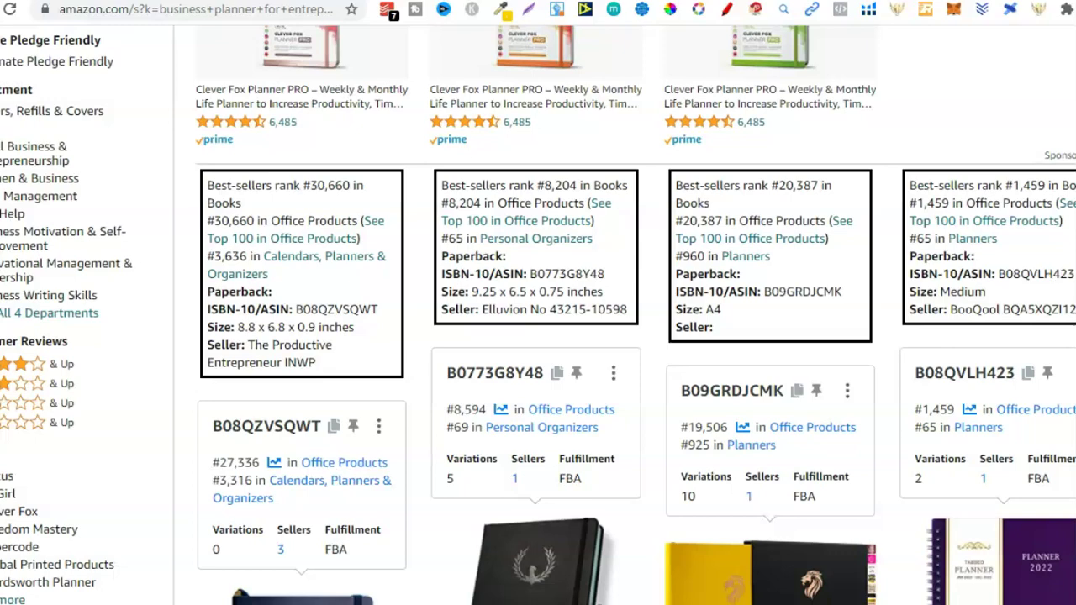
scroll(538, 315, "down", 2)
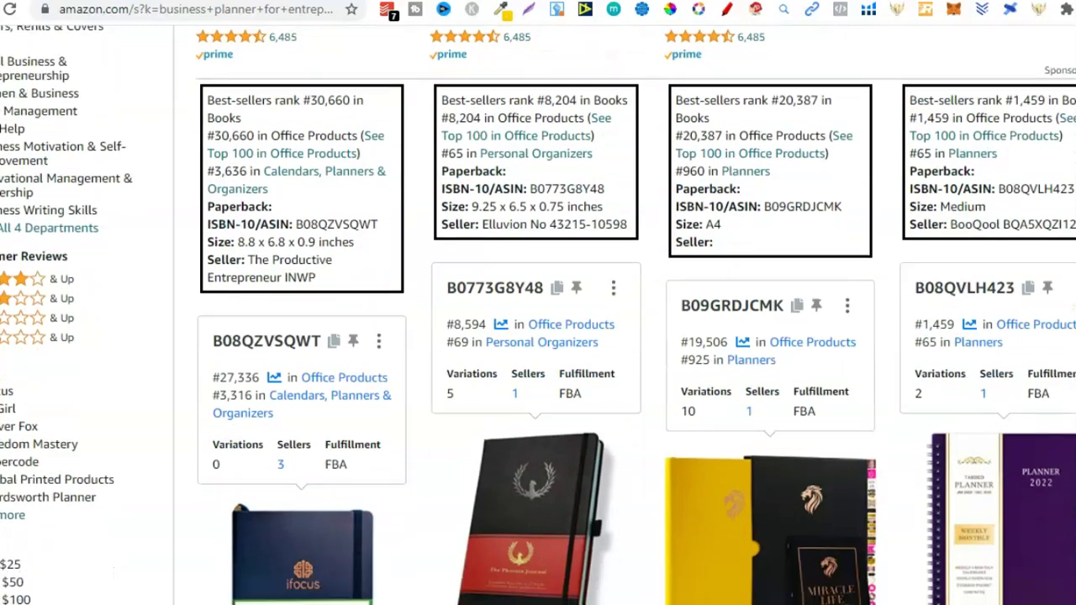
scroll(538, 316, "down", 4)
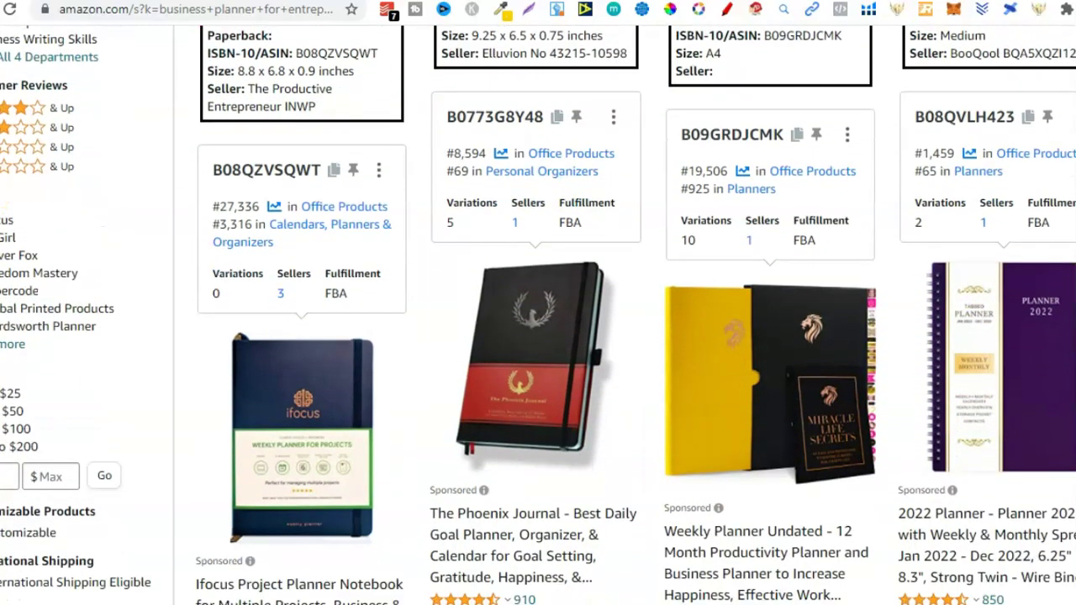
scroll(538, 316, "up", 6)
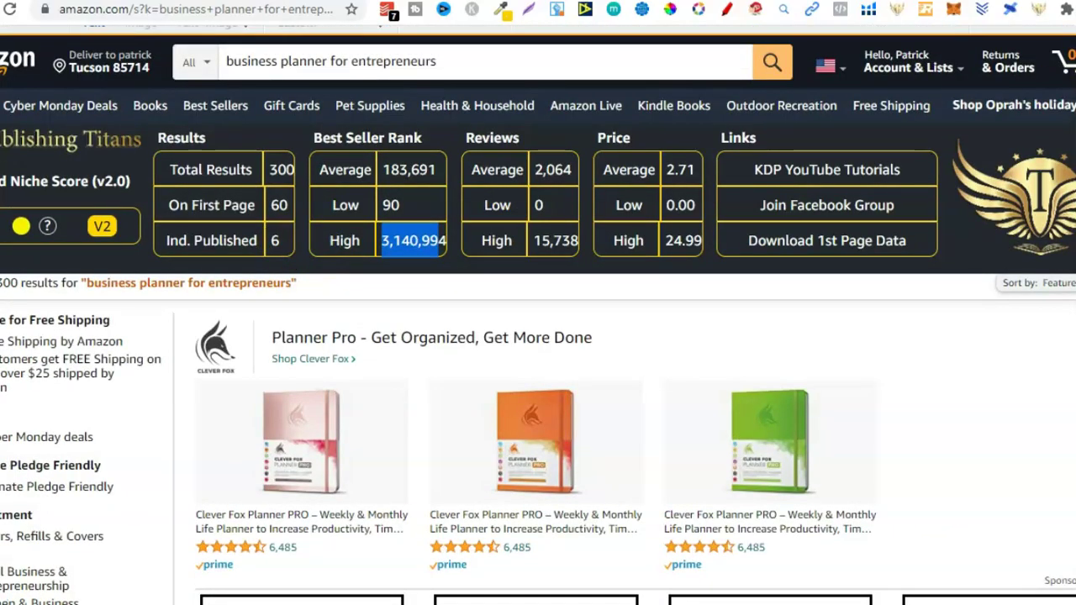
scroll(741, 144, "down", 8)
scroll(538, 315, "up", 8)
Look through the organic search results for independently published planners, using the seller details attached to each listing.
scroll(538, 315, "down", 3)
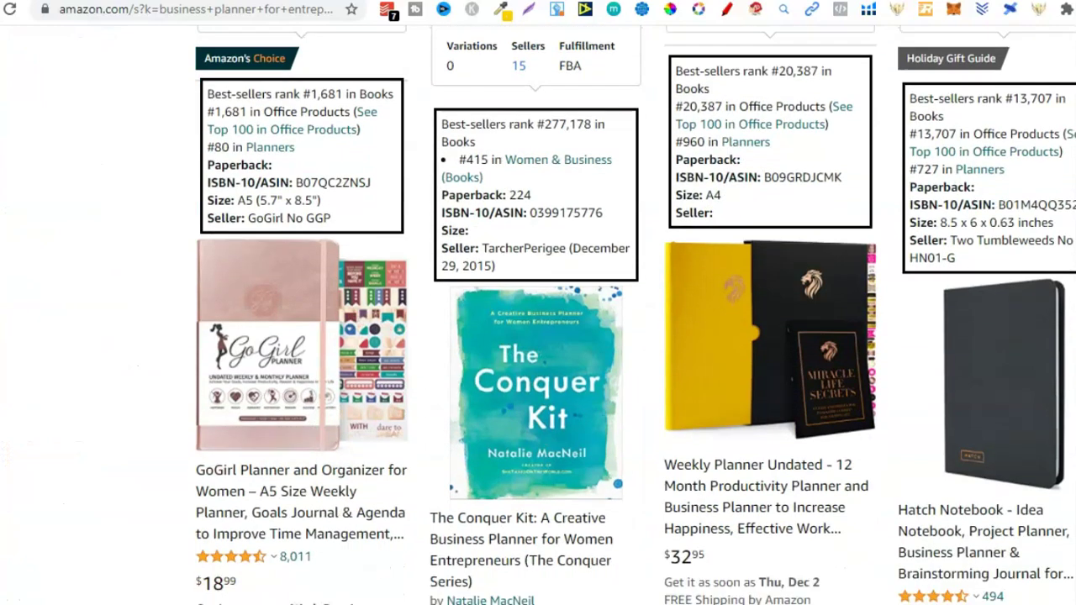
scroll(538, 315, "down", 1)
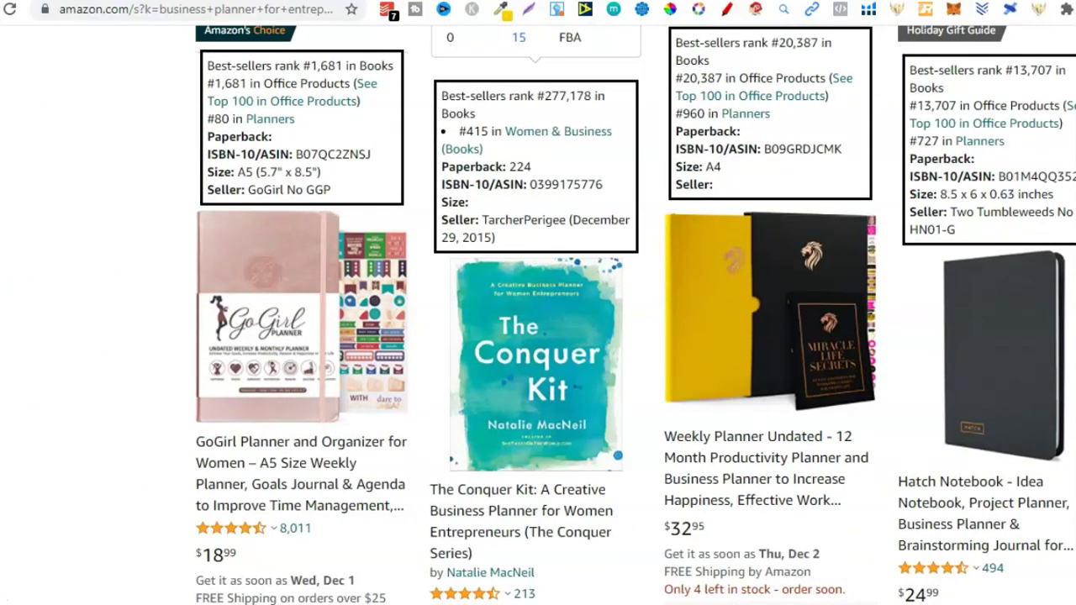
scroll(538, 315, "down", 5)
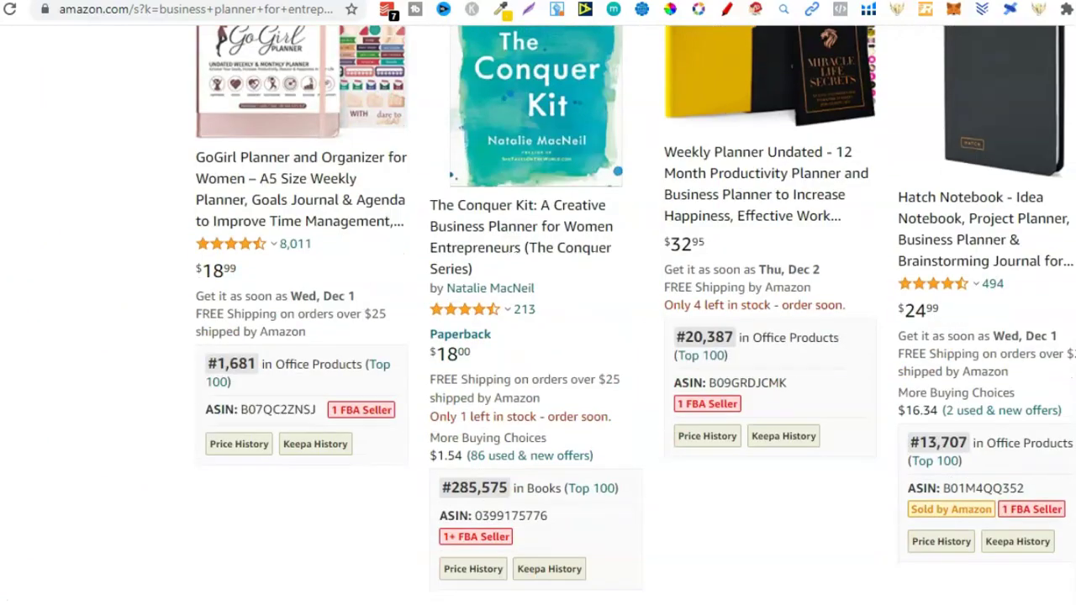
scroll(538, 315, "down", 5)
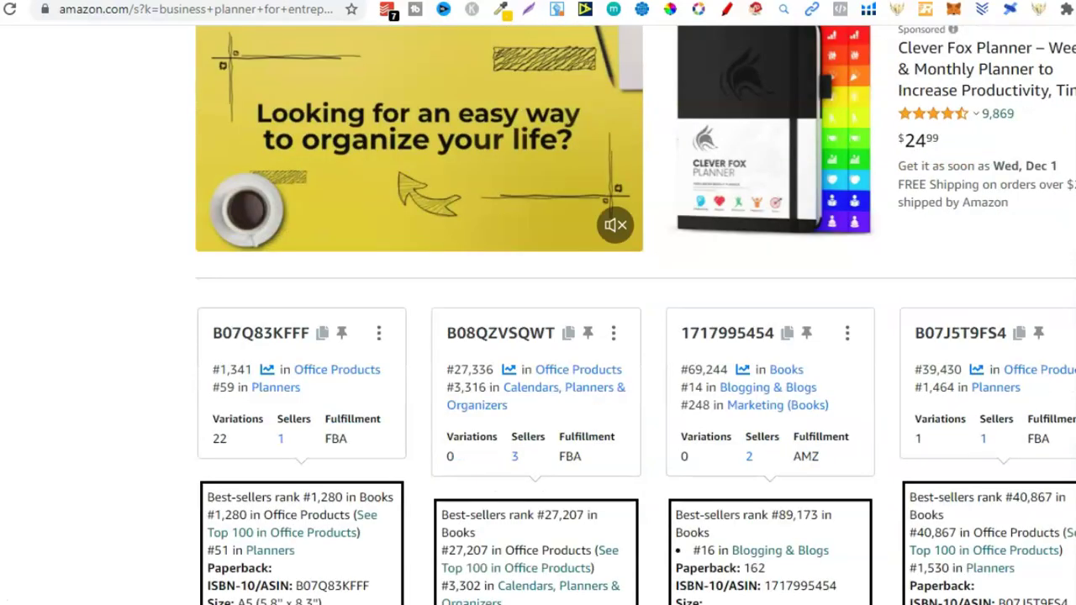
scroll(538, 315, "down", 4)
scroll(538, 315, "down", 1)
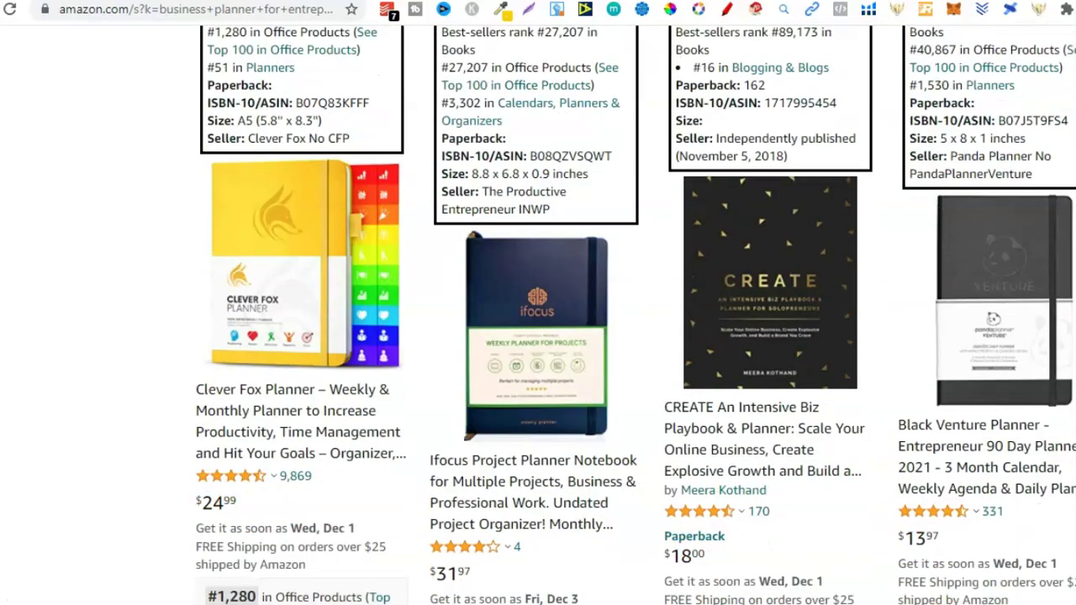
mouse_move(757, 441)
scroll(538, 336, "down", 10)
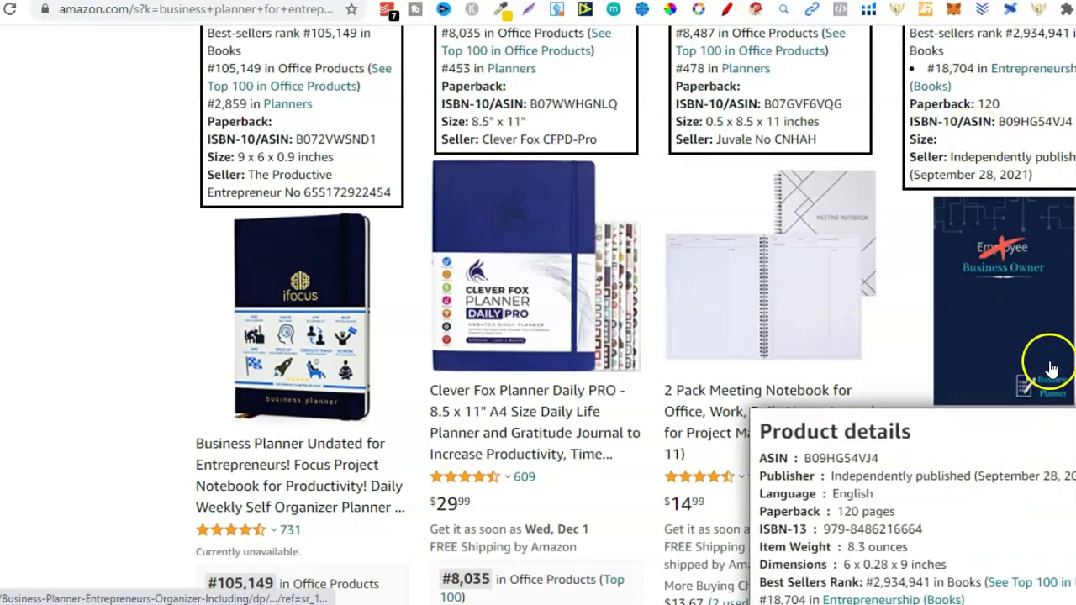
Examine the product details, publication date, reviews and price of the independently published "Business Planner For Entrepreneurs" undated organizer.
mouse_move(1014, 301)
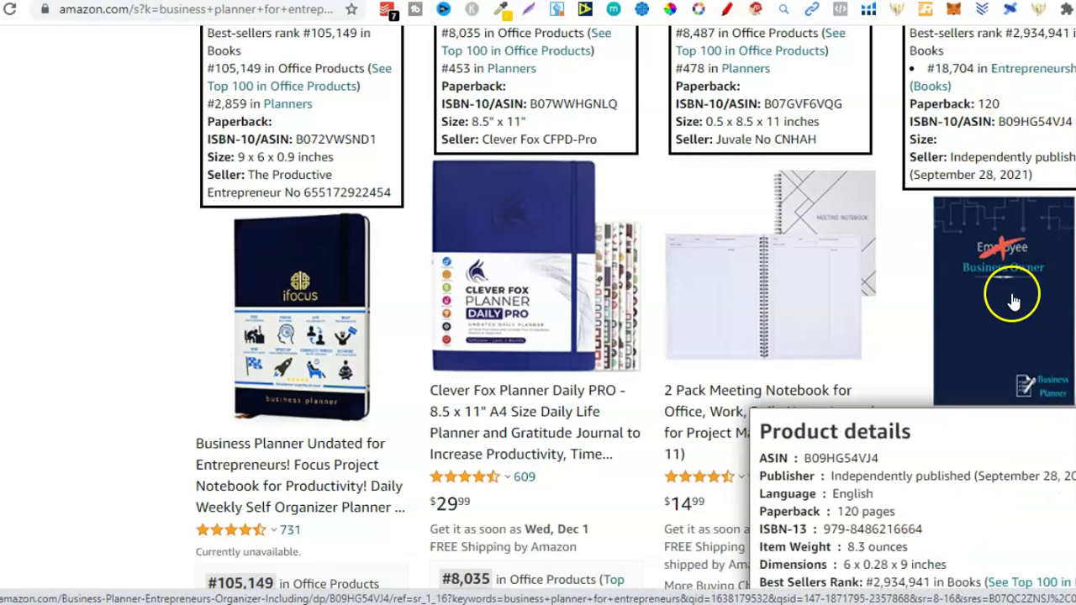
scroll(538, 336, "up", 1)
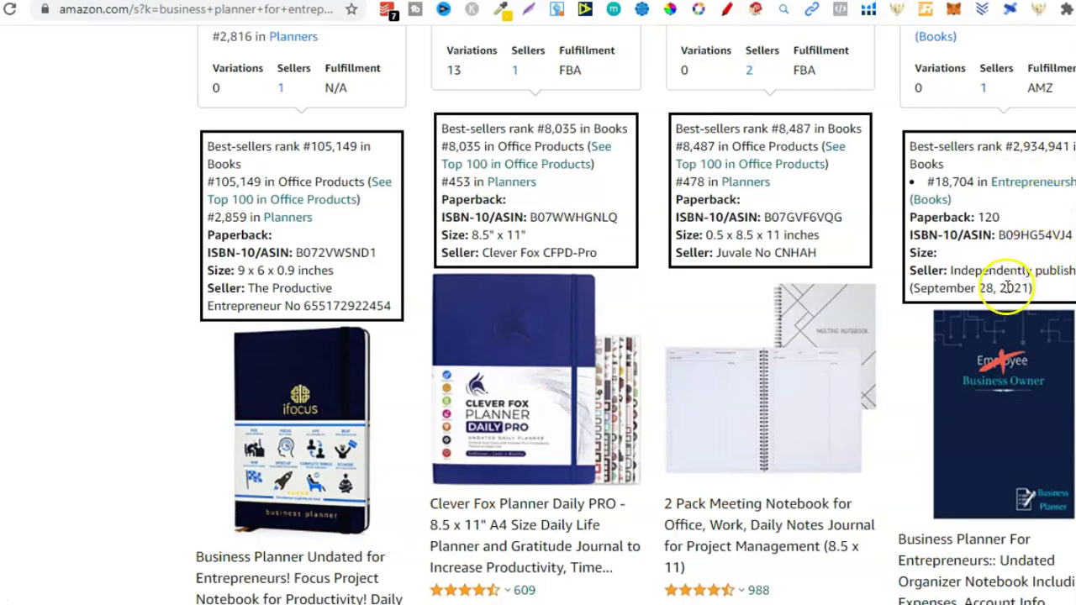
left_click_drag(911, 289, 1029, 289)
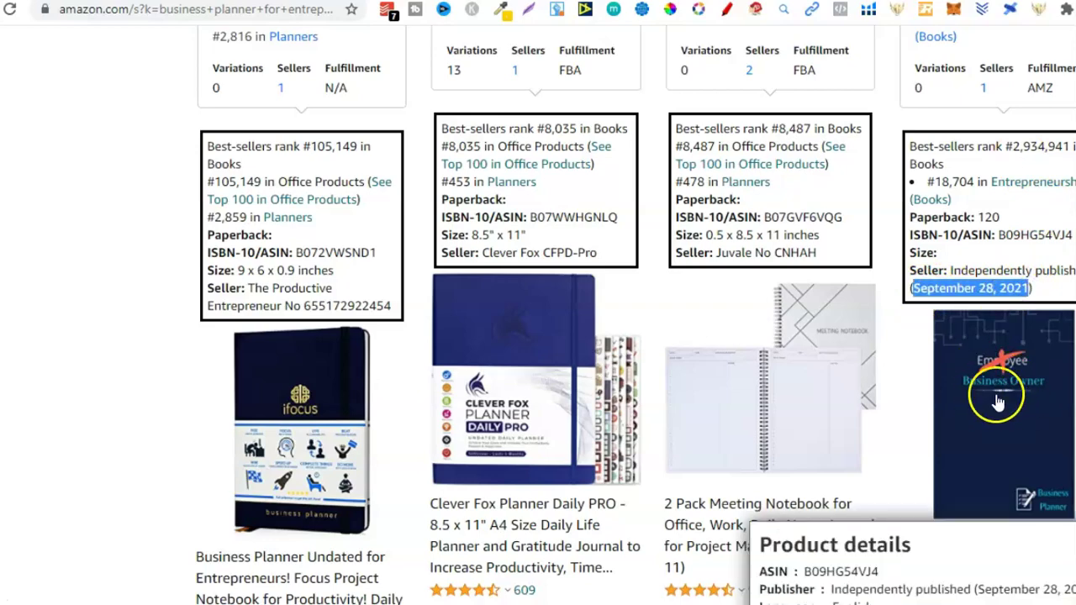
scroll(1003, 382, "down", 3)
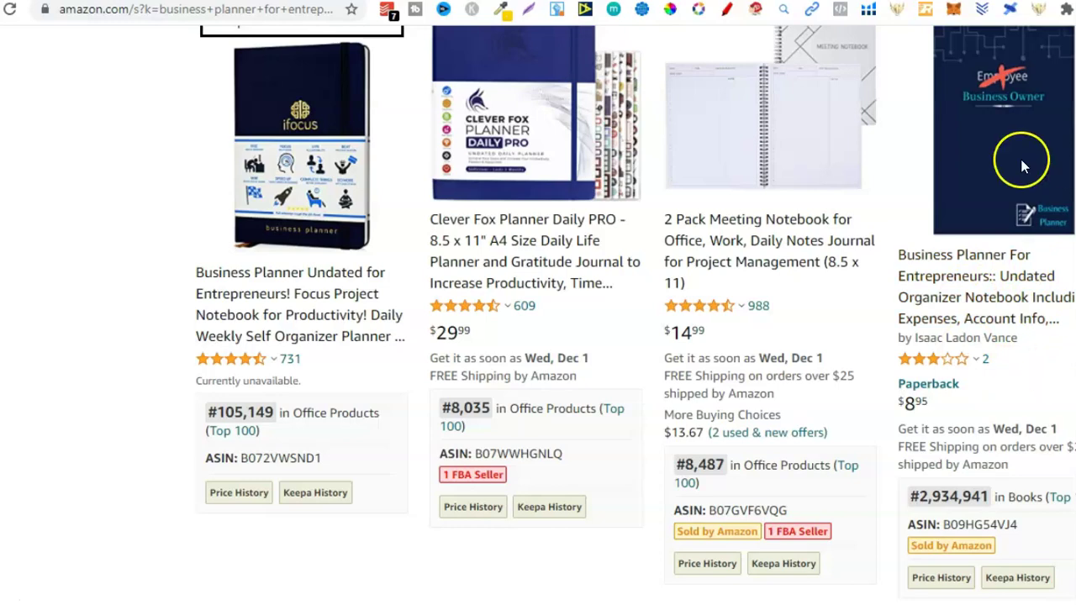
mouse_move(1030, 336)
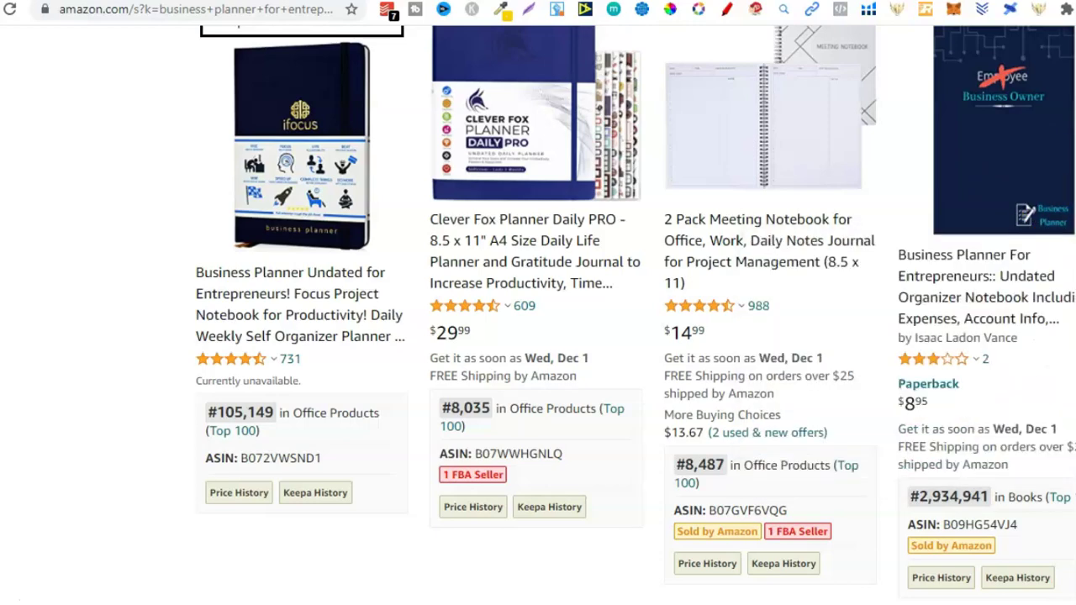
Compare the search phrase "business planner for entrepreneurs" with the title of the independently published undated organizer.
scroll(1001, 252, "up", 2)
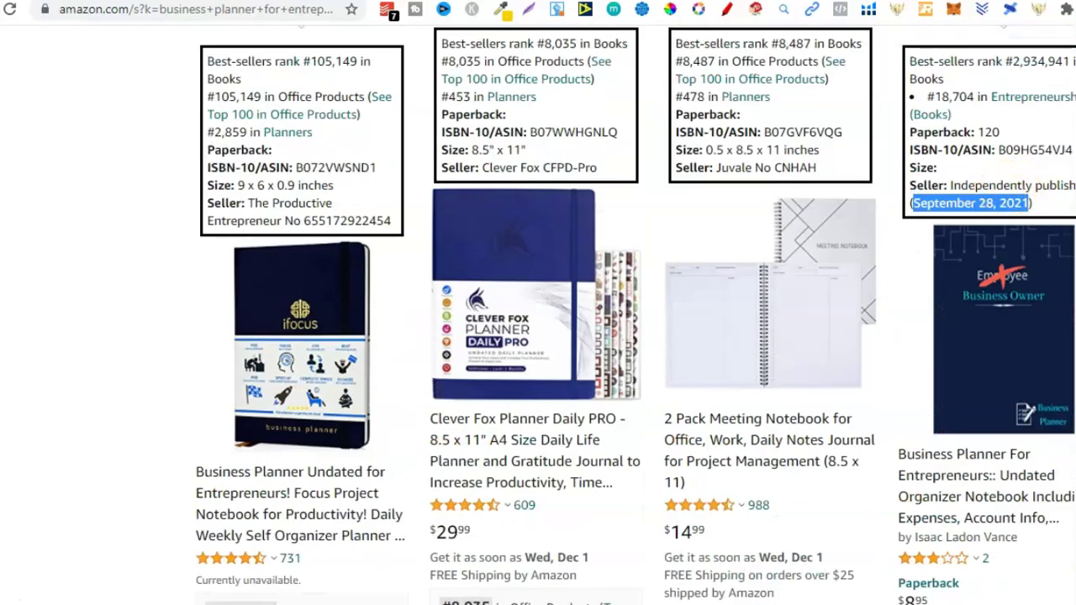
scroll(636, 315, "up", 6)
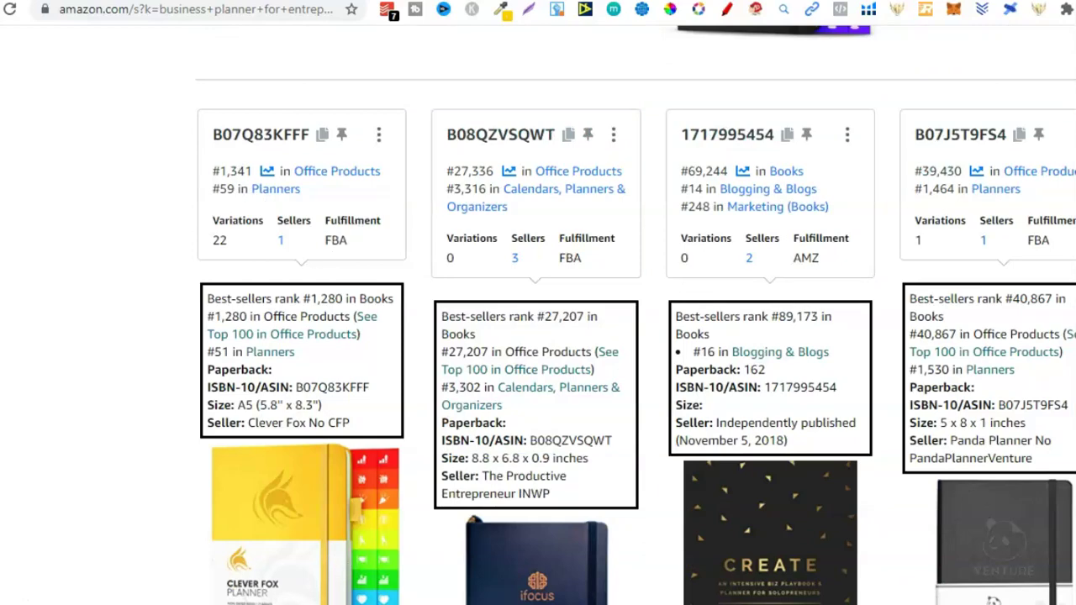
scroll(635, 315, "up", 5)
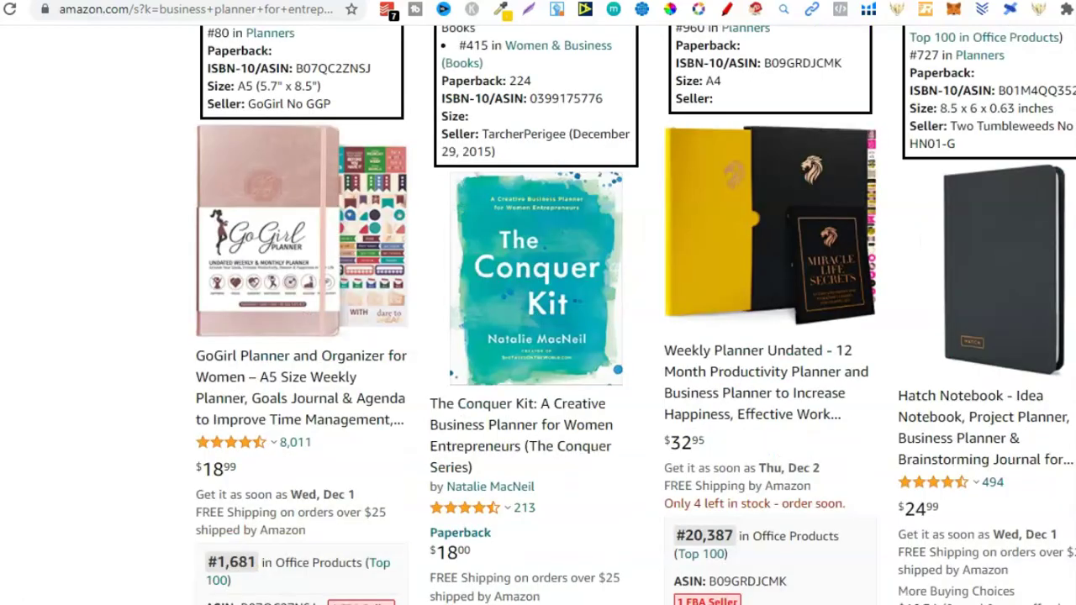
scroll(538, 315, "up", 10)
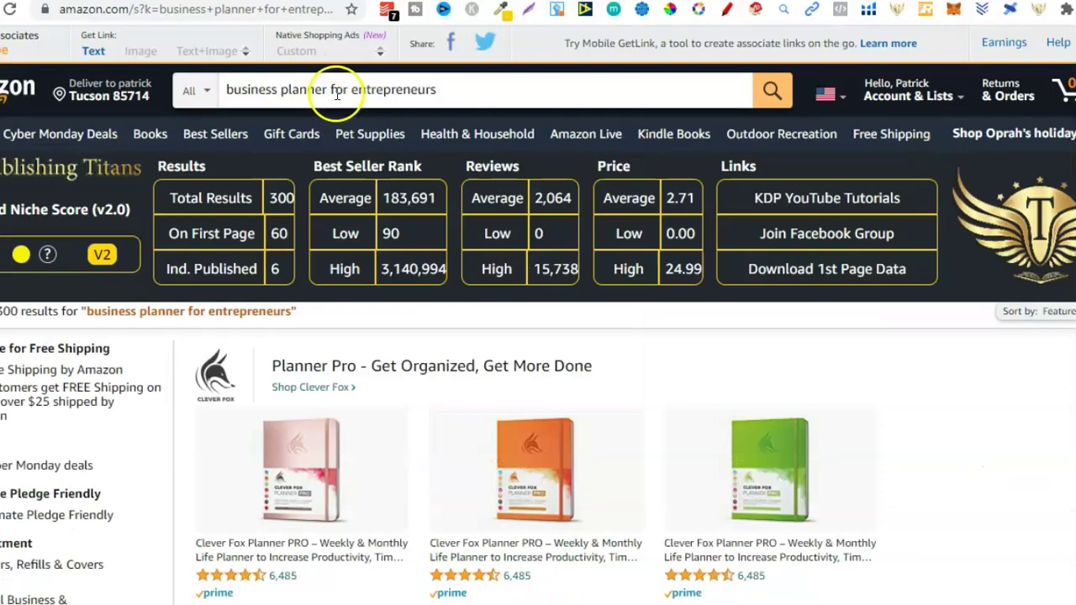
scroll(538, 316, "down", 20)
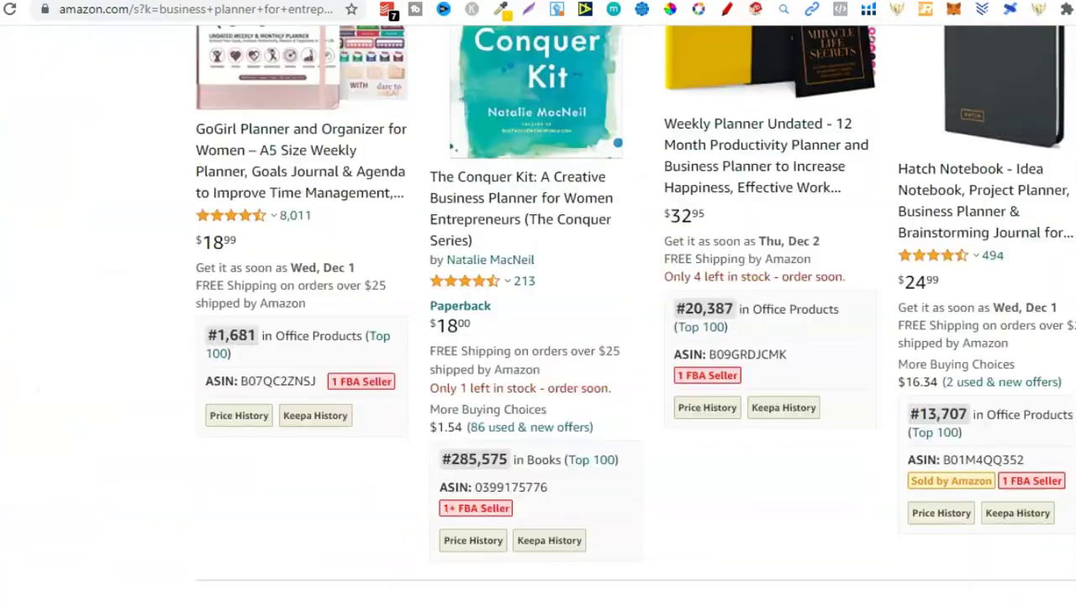
scroll(538, 315, "down", 10)
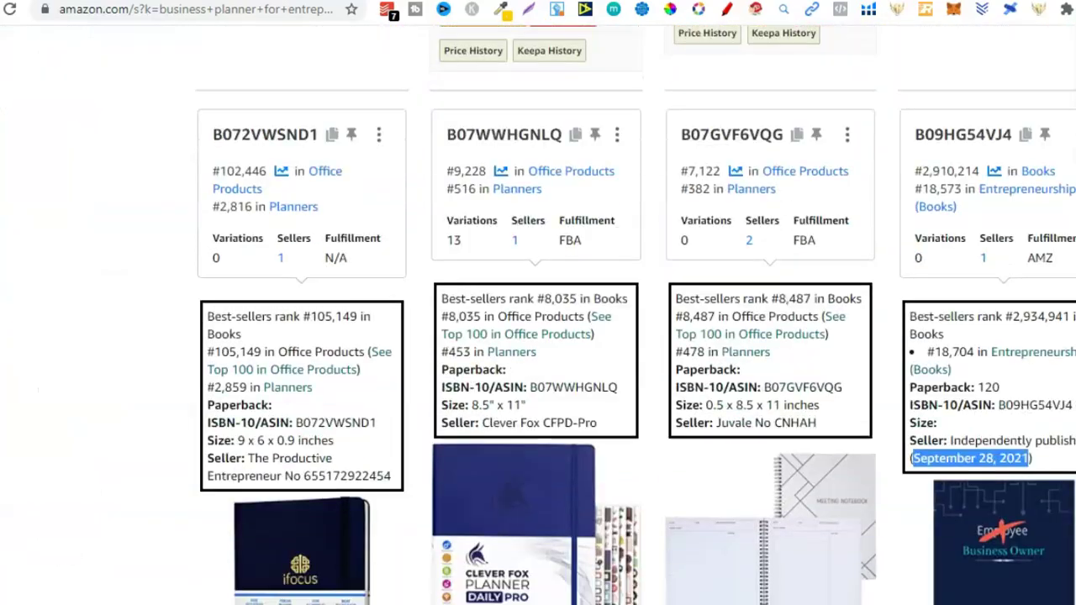
scroll(538, 315, "down", 3)
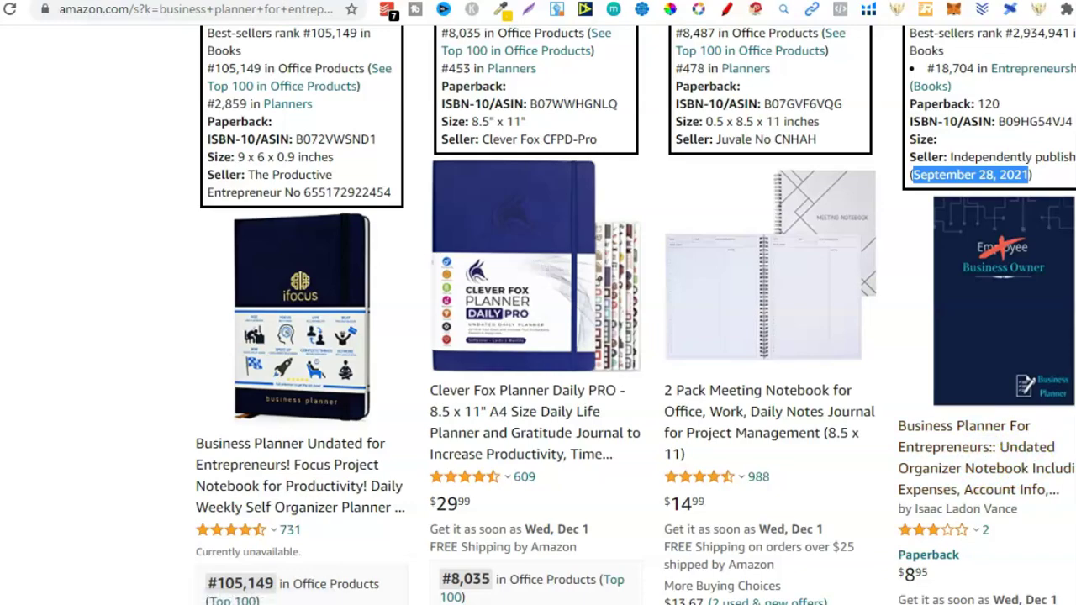
Look further down the results for other independently published business planners for entrepreneurs.
scroll(538, 315, "down", 12)
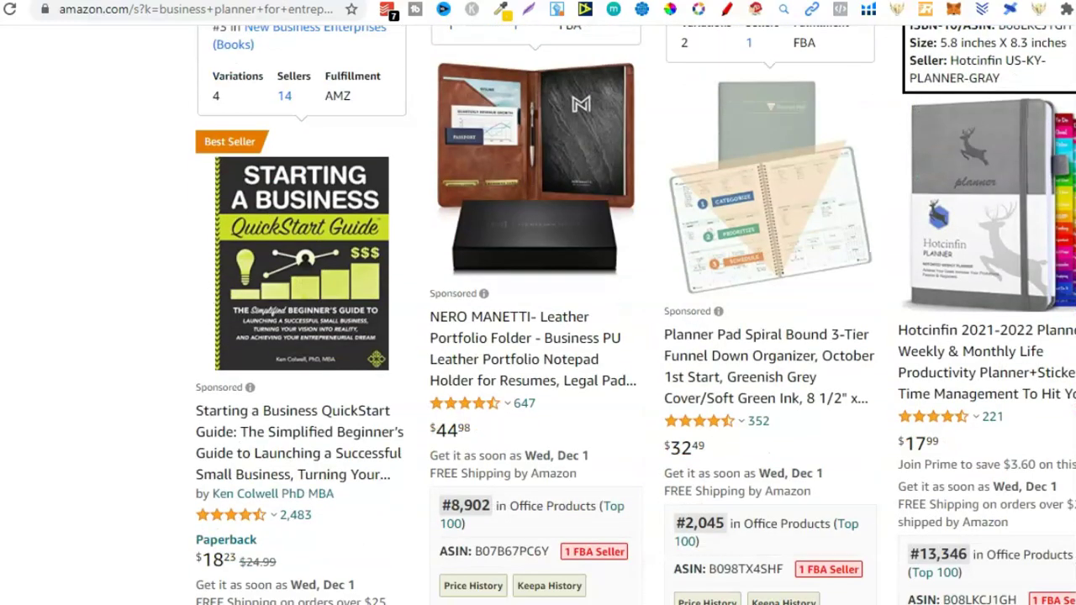
scroll(636, 315, "up", 8)
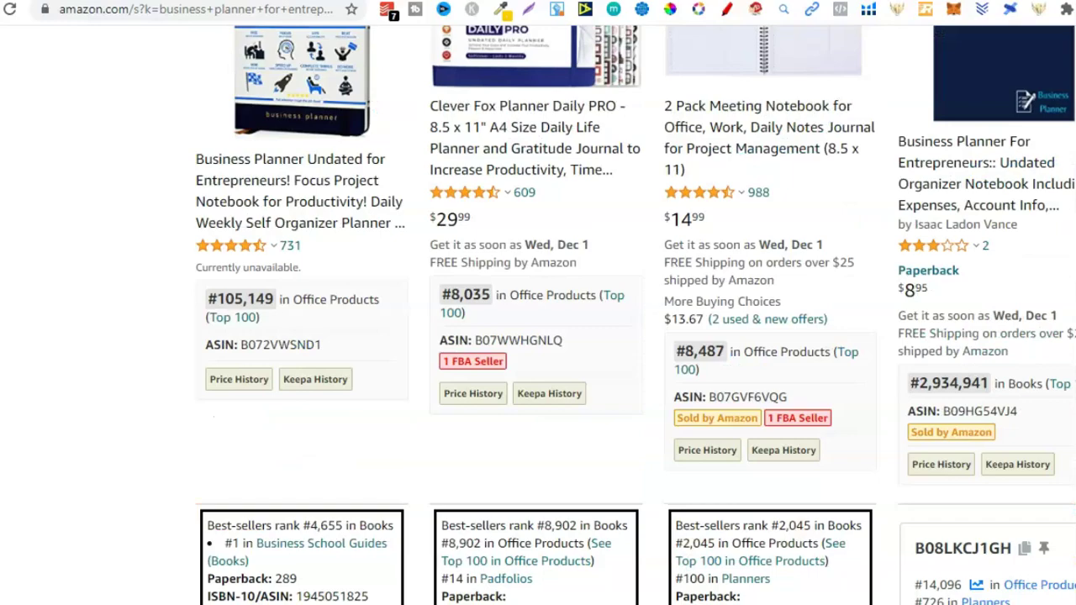
scroll(635, 315, "down", 2)
scroll(539, 316, "down", 13)
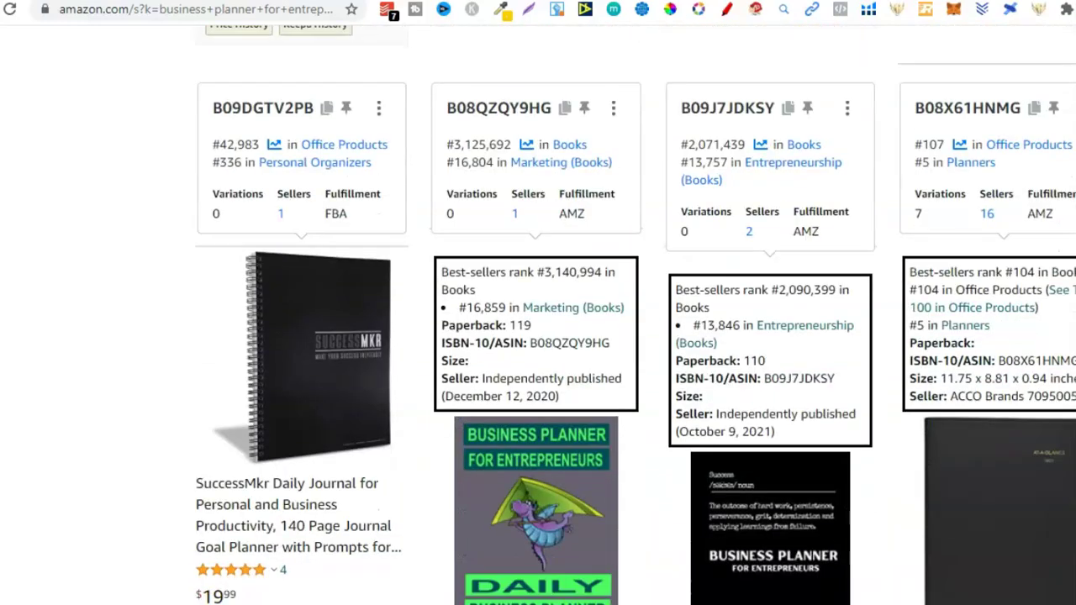
scroll(538, 316, "down", 2)
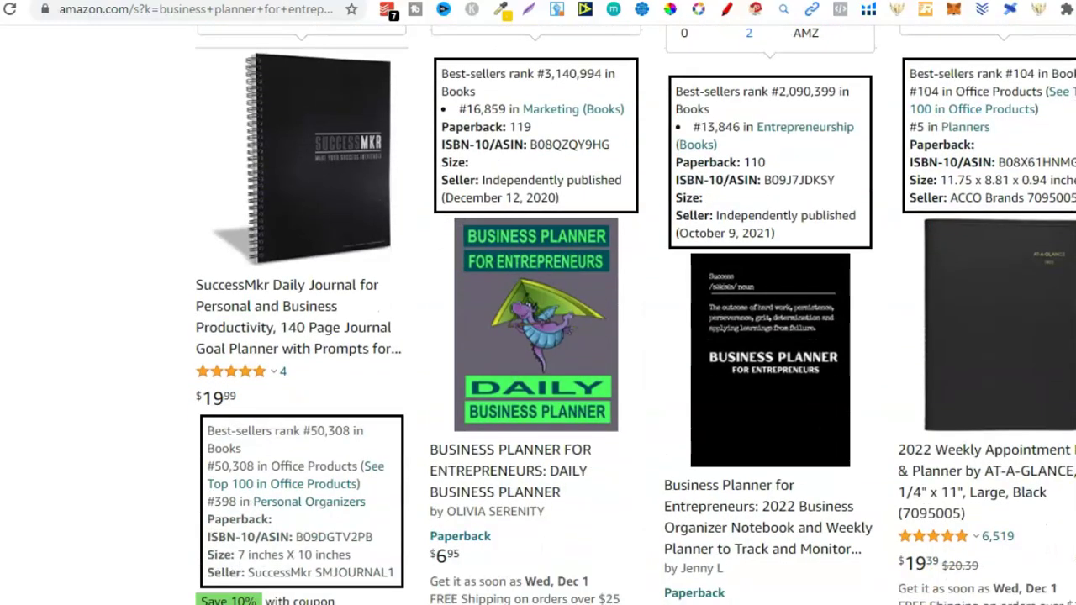
scroll(530, 155, "down", 1)
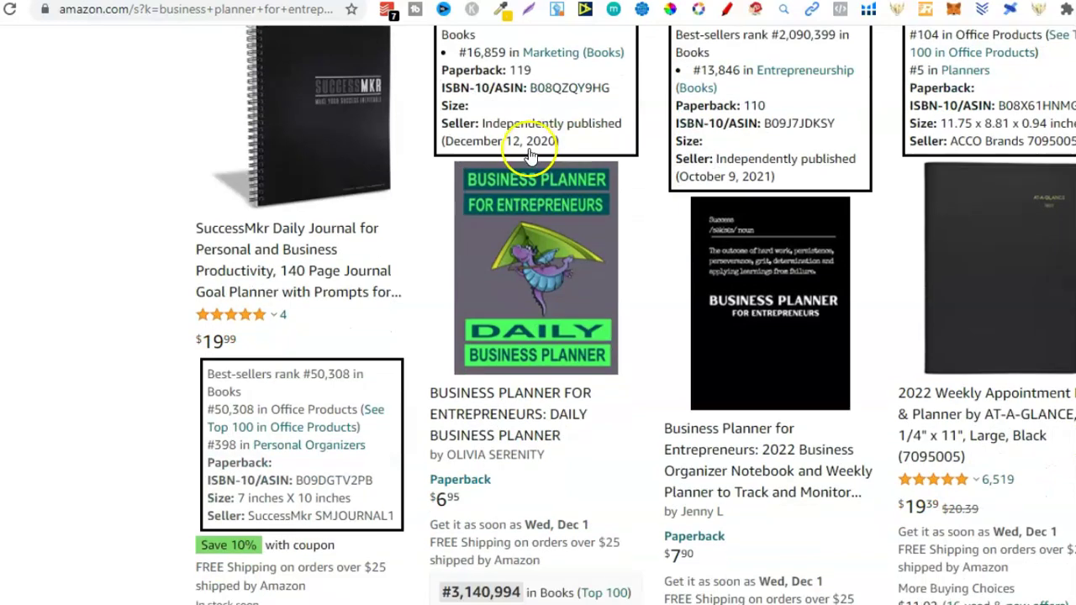
Check the product details of the daily business planner and the publication date of the 2022 business organizer notebook.
mouse_move(609, 202)
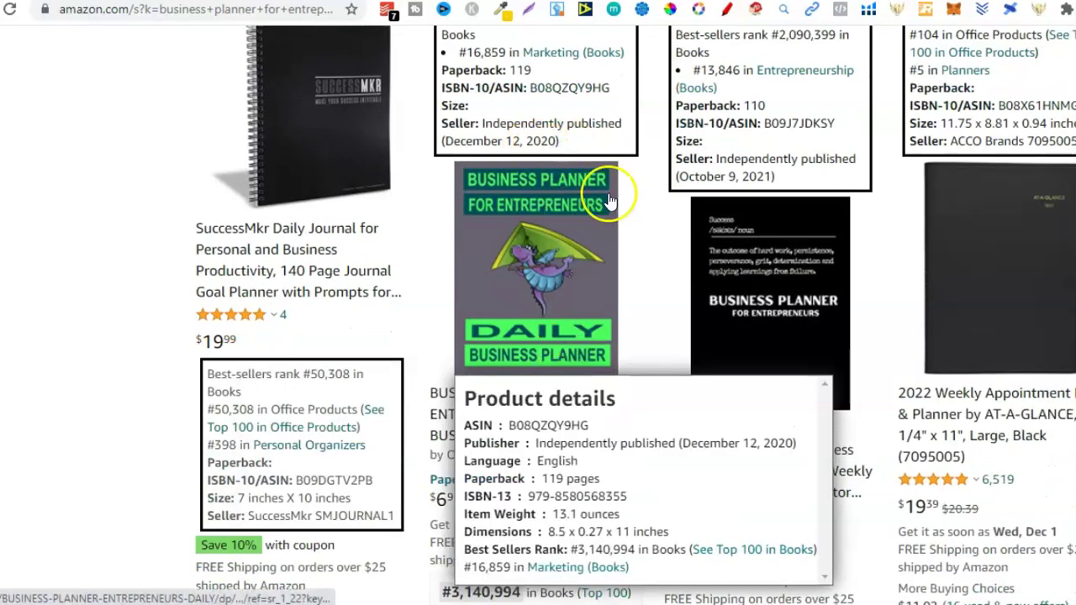
mouse_move(686, 367)
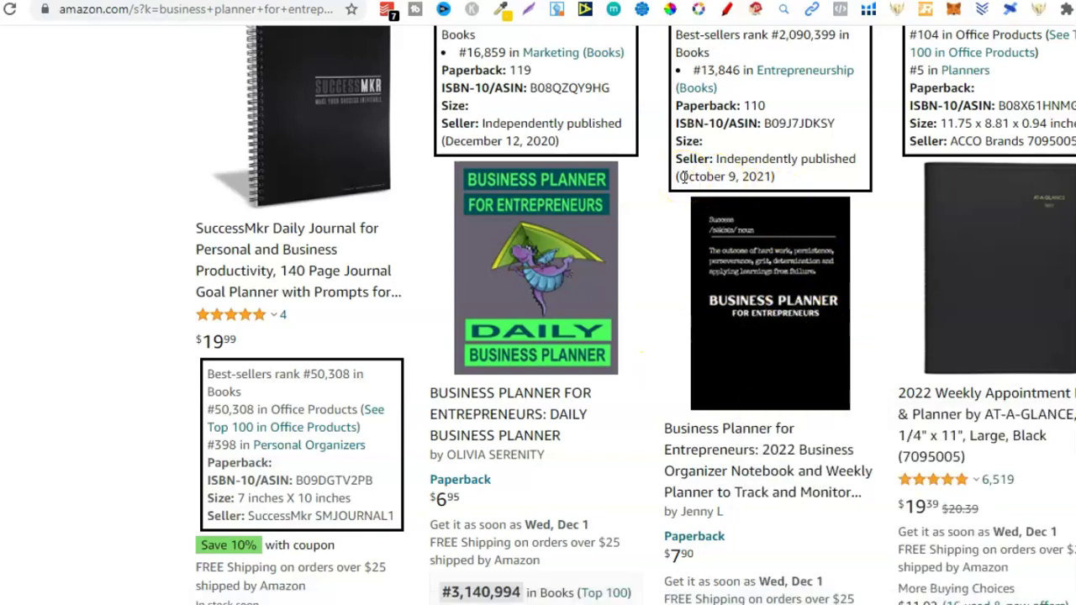
left_click_drag(682, 176, 772, 176)
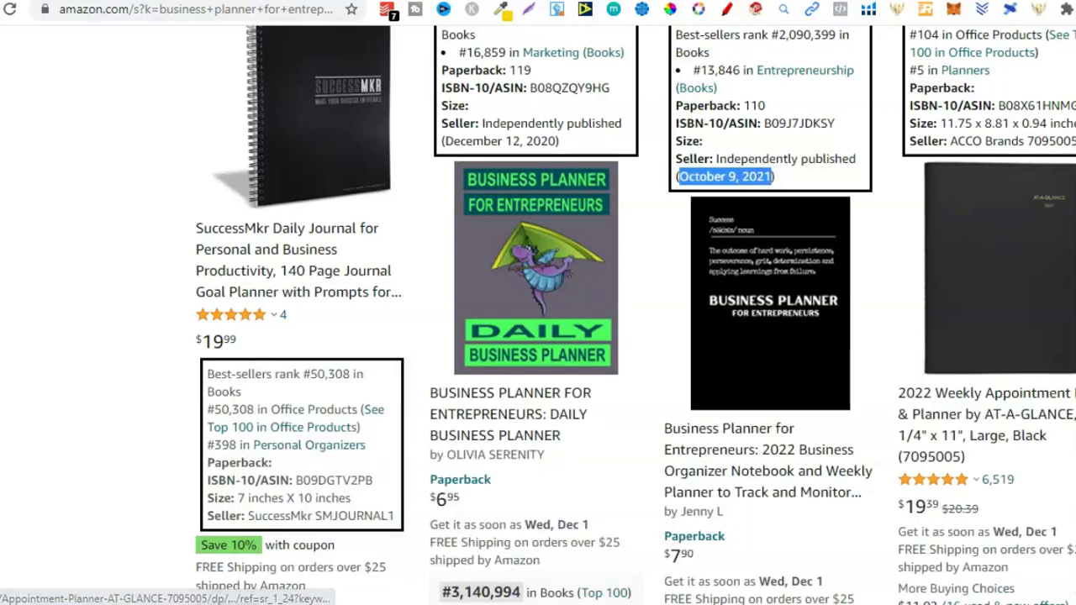
Skim the remaining planner listings and return to the niche statistics above the results.
scroll(984, 221, "down", 3)
scroll(635, 315, "down", 20)
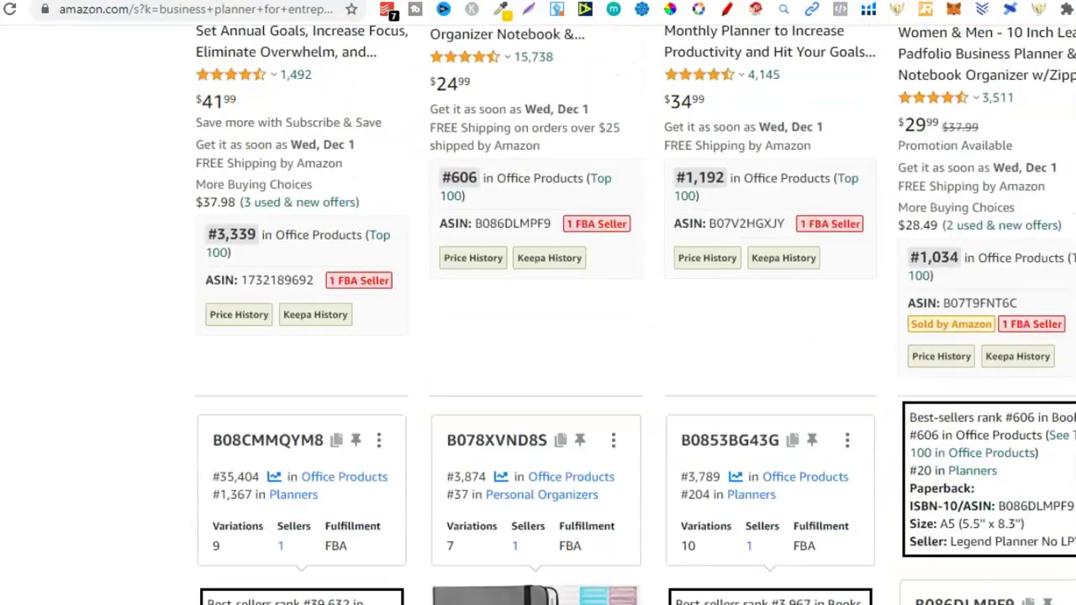
key("Home")
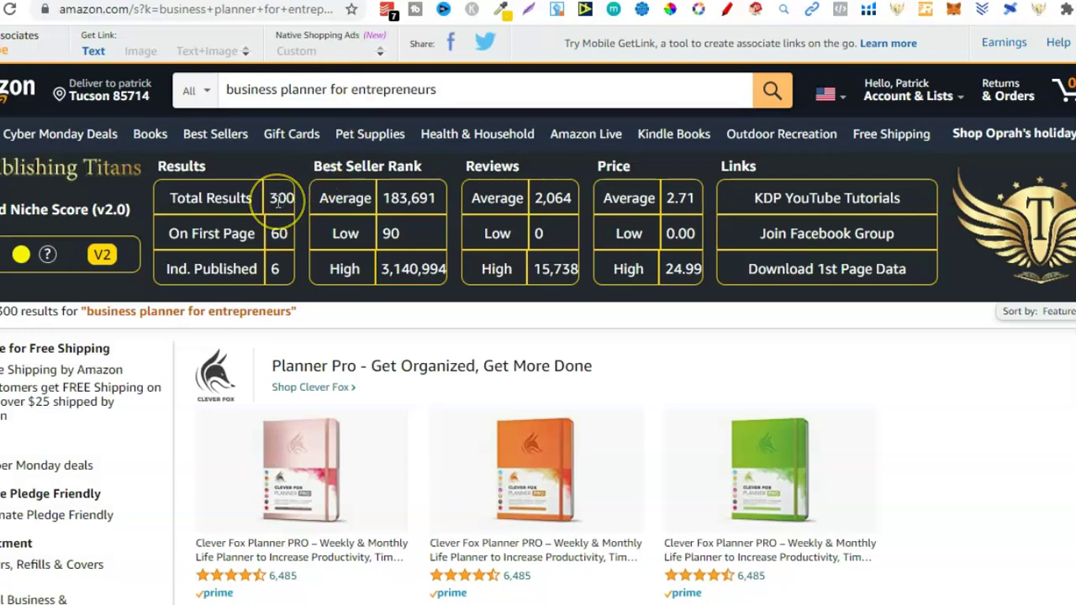
Check the average best seller rank and average review count for the business planner niche.
double_click(397, 199)
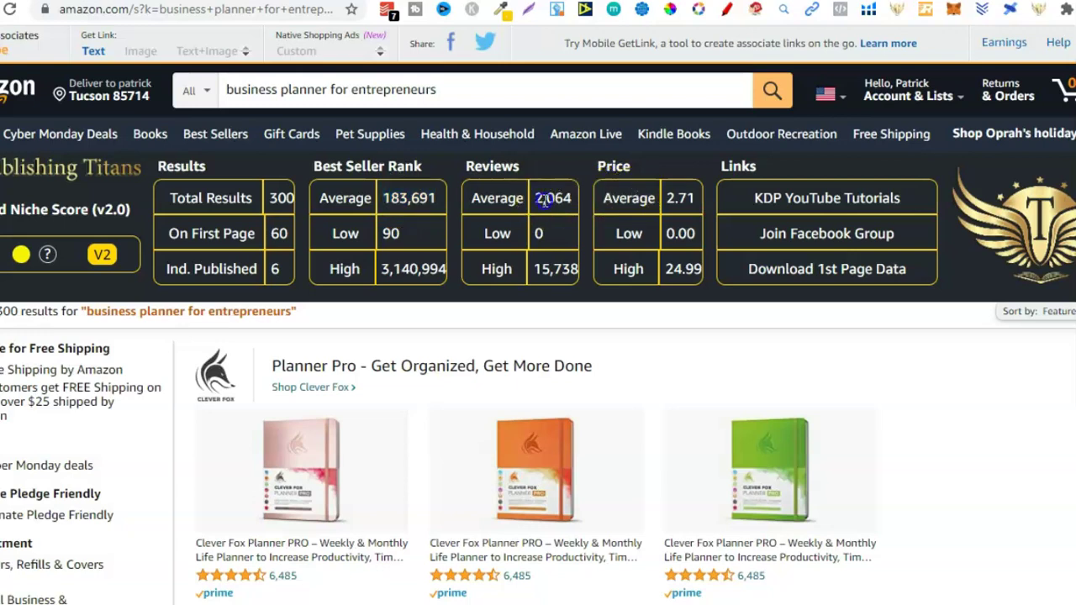
double_click(545, 198)
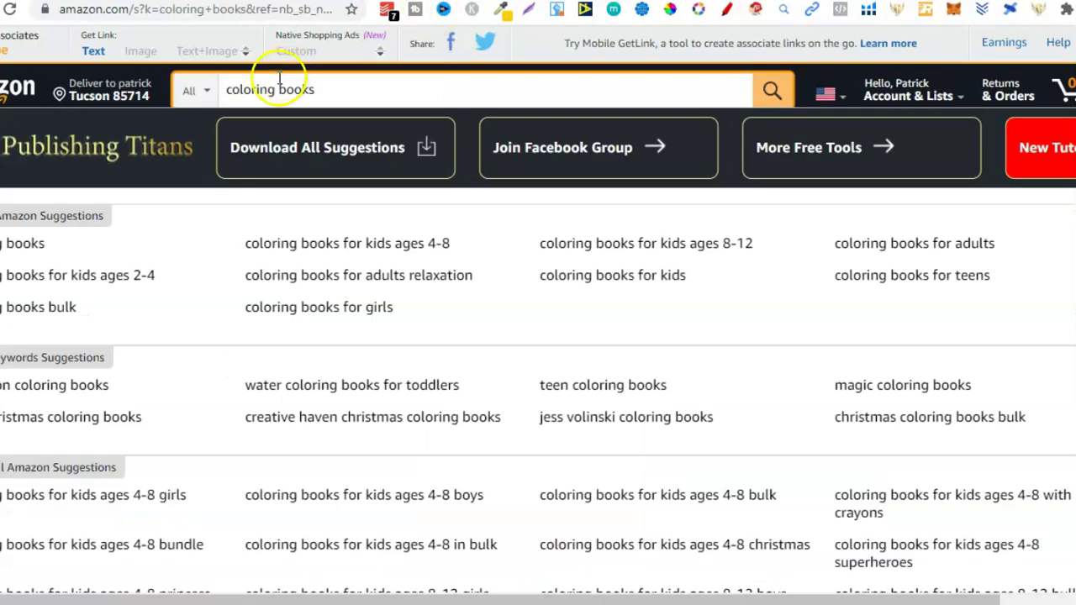
Change the search phrase to "coloring book" to view its keyword suggestions, and close the suggestion list.
key("BackSpace")
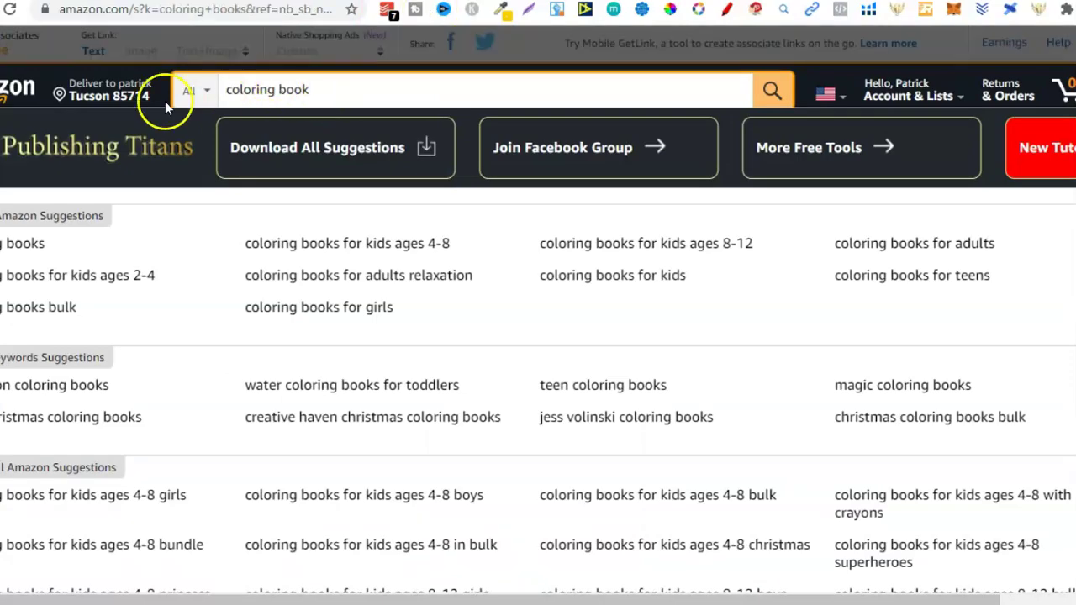
left_click(313, 89)
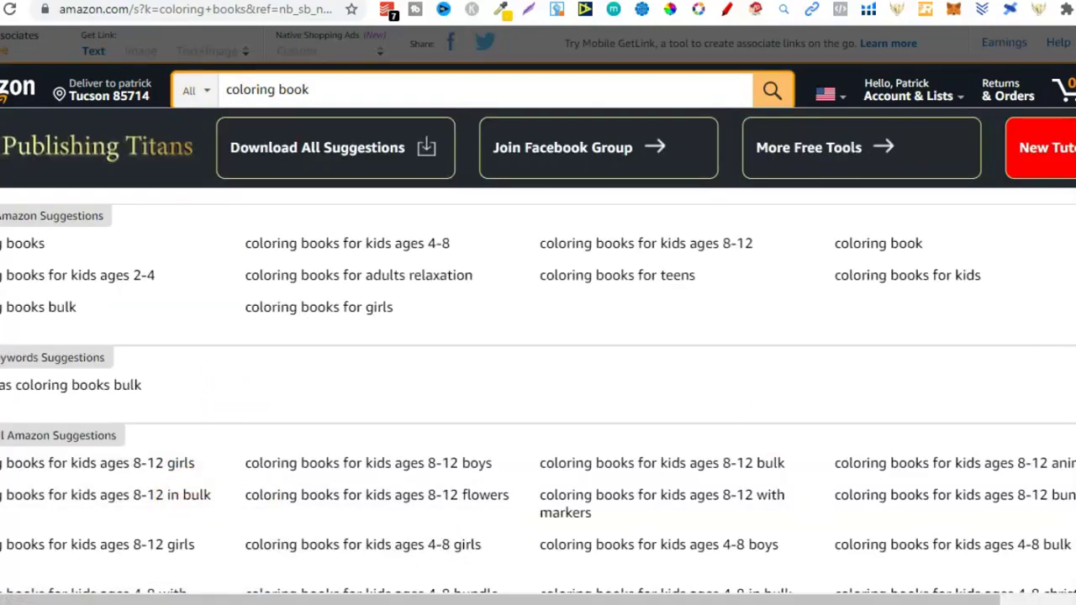
left_click(524, 53)
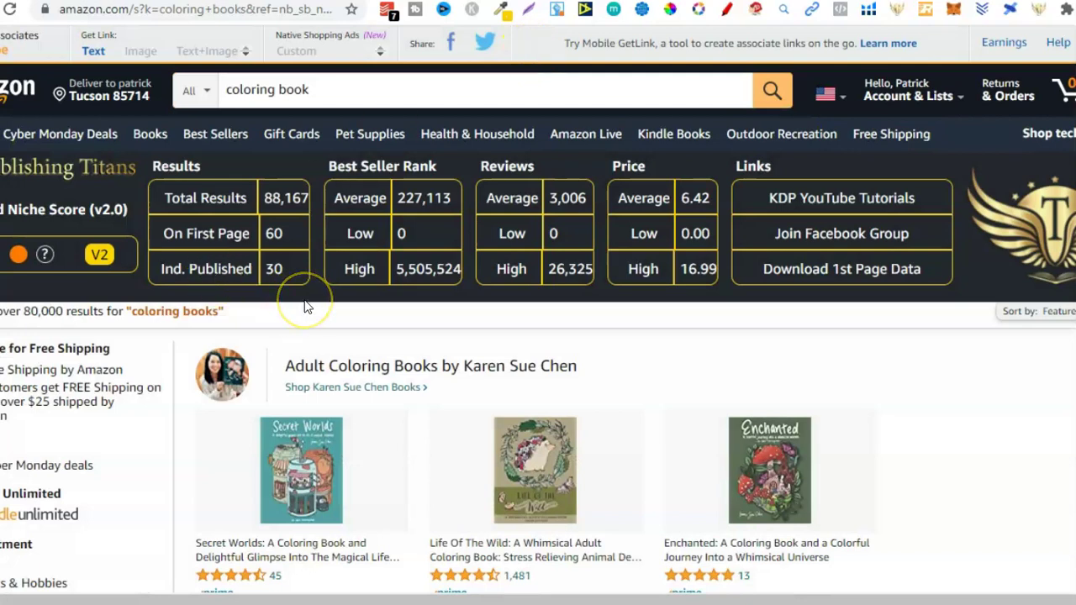
Review the coloring books niche statistics for total results, independently published books, average best seller rank and average reviews.
left_click_drag(264, 199, 305, 199)
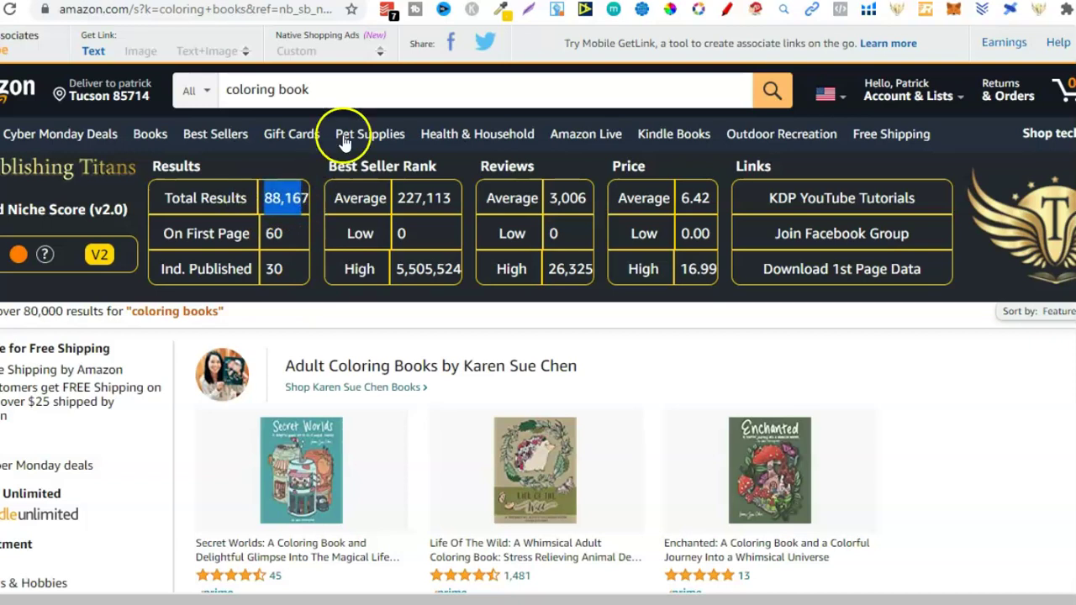
left_click(345, 87)
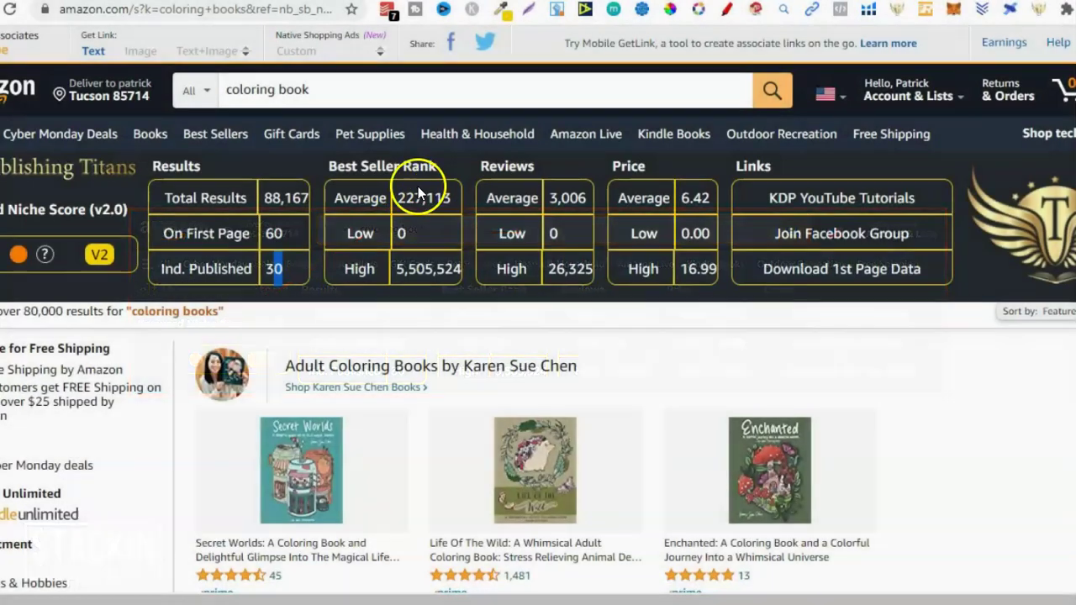
left_click_drag(395, 198, 452, 198)
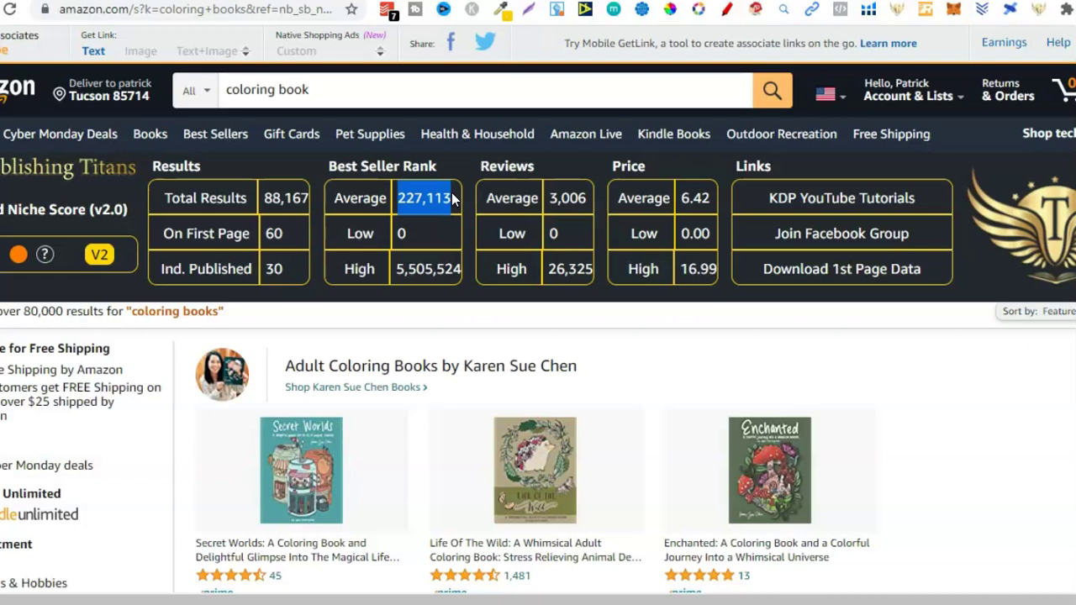
double_click(559, 200)
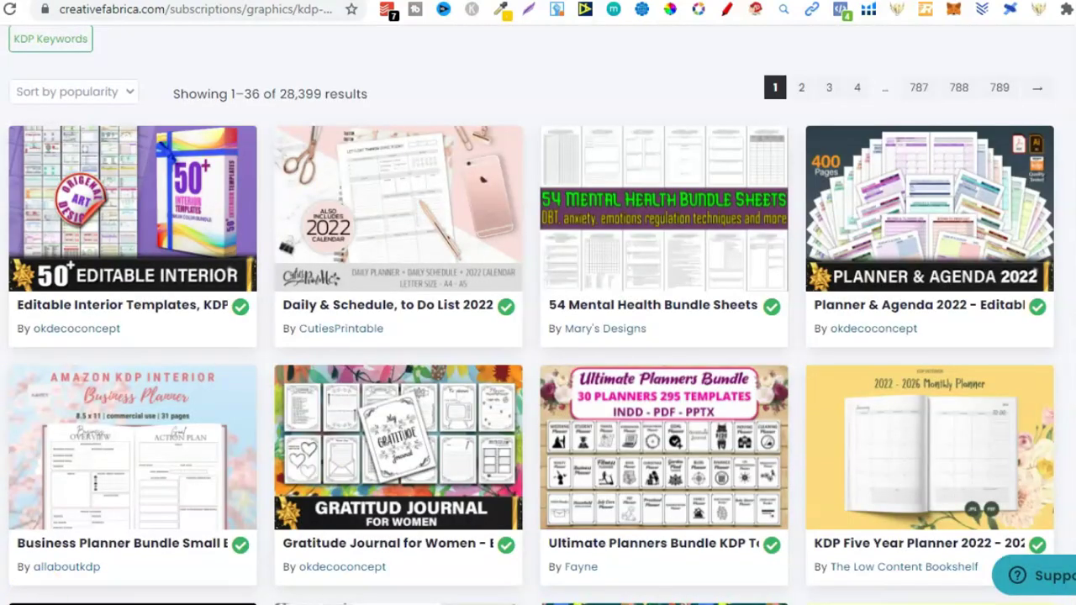
On Creative Fabrica, open the Coloring Books Kids category of the graphics section.
scroll(539, 336, "up", 3)
mouse_move(106, 101)
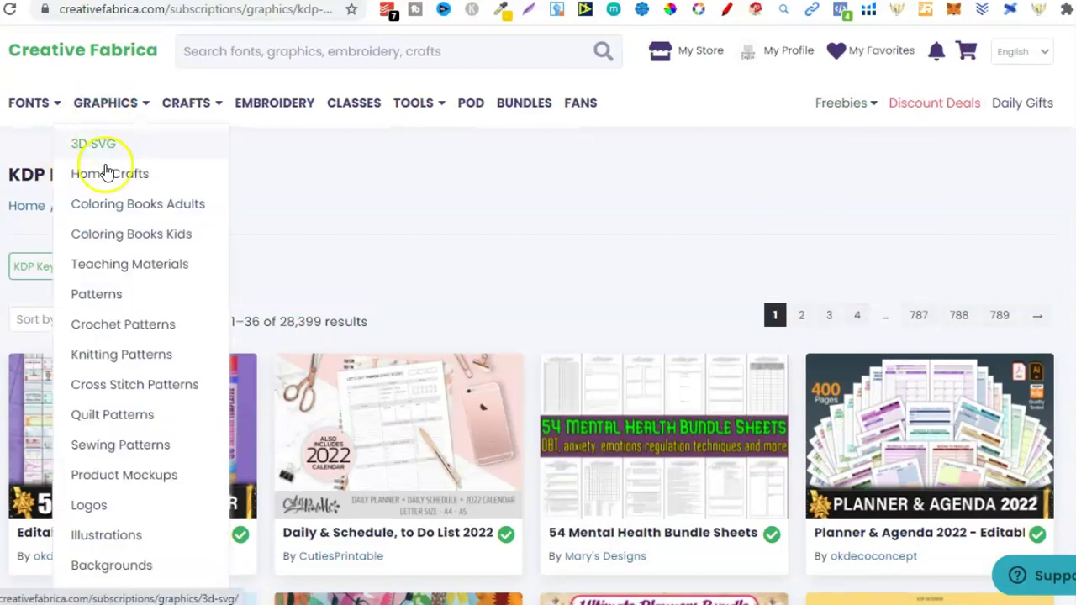
left_click(118, 234)
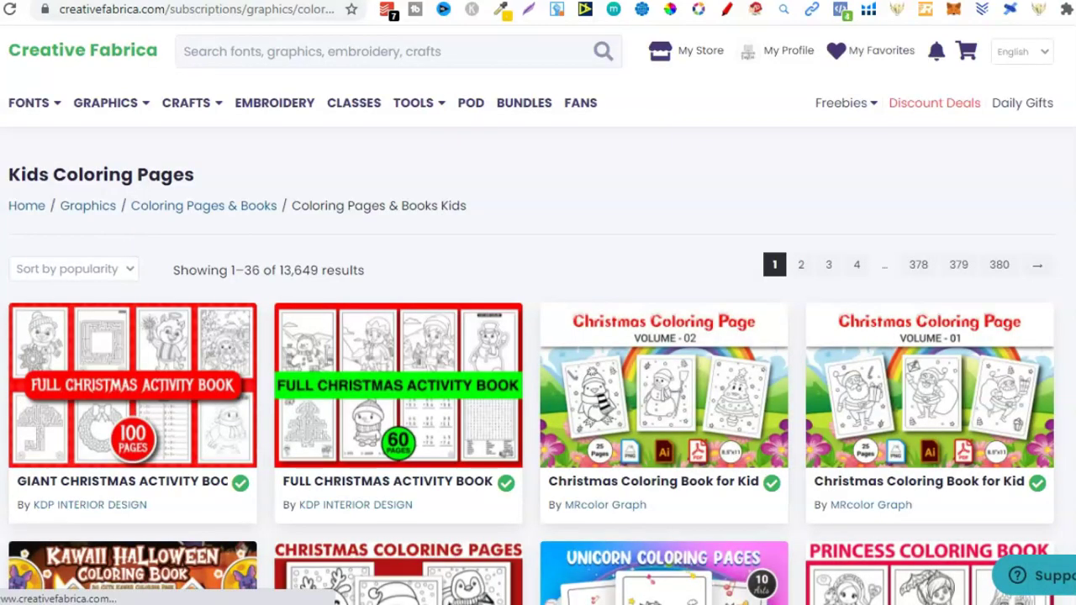
Browse the kids coloring page products for a specific niche idea, down to the monster truck coloring pages.
scroll(538, 336, "down", 3)
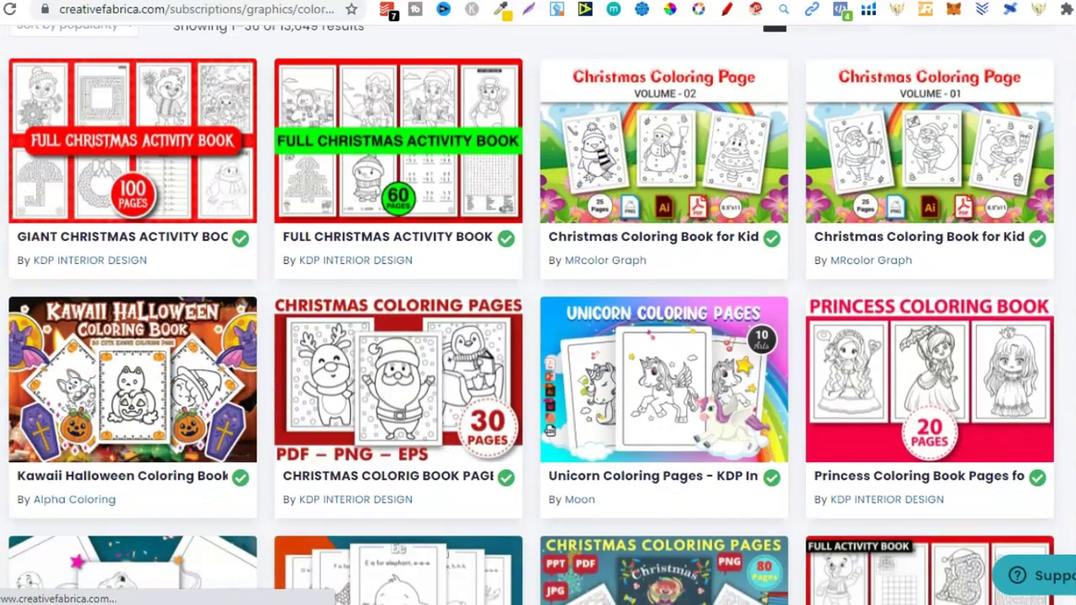
scroll(538, 336, "down", 5)
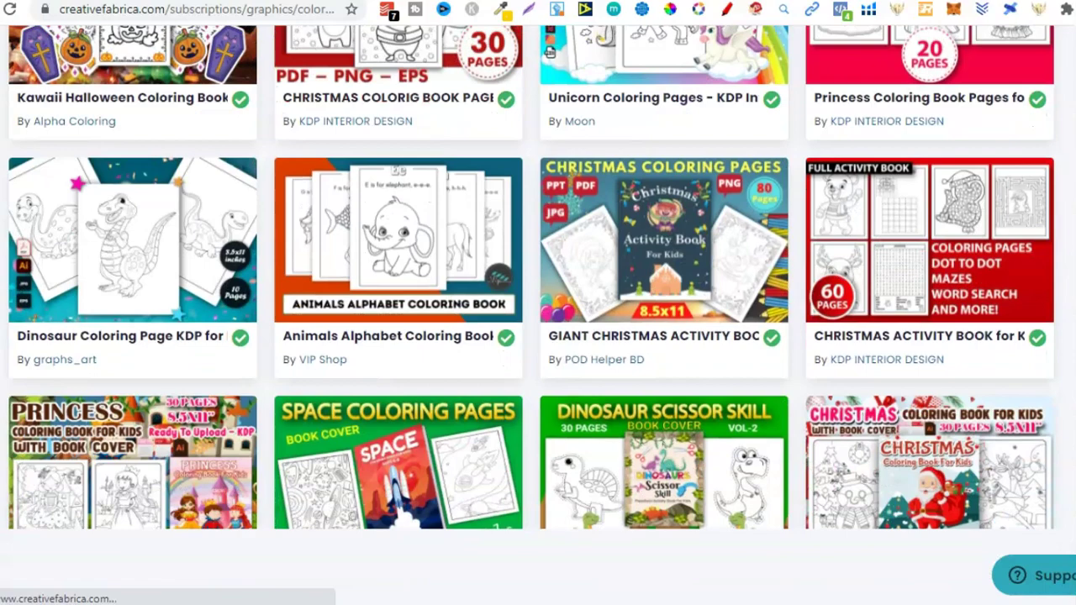
scroll(538, 336, "down", 1)
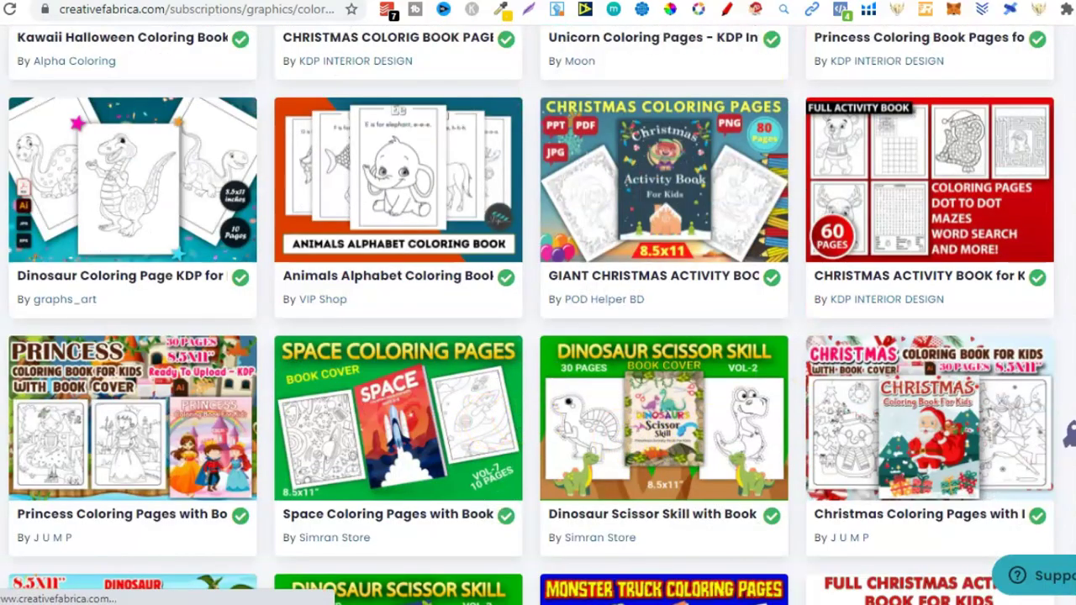
scroll(630, 290, "down", 4)
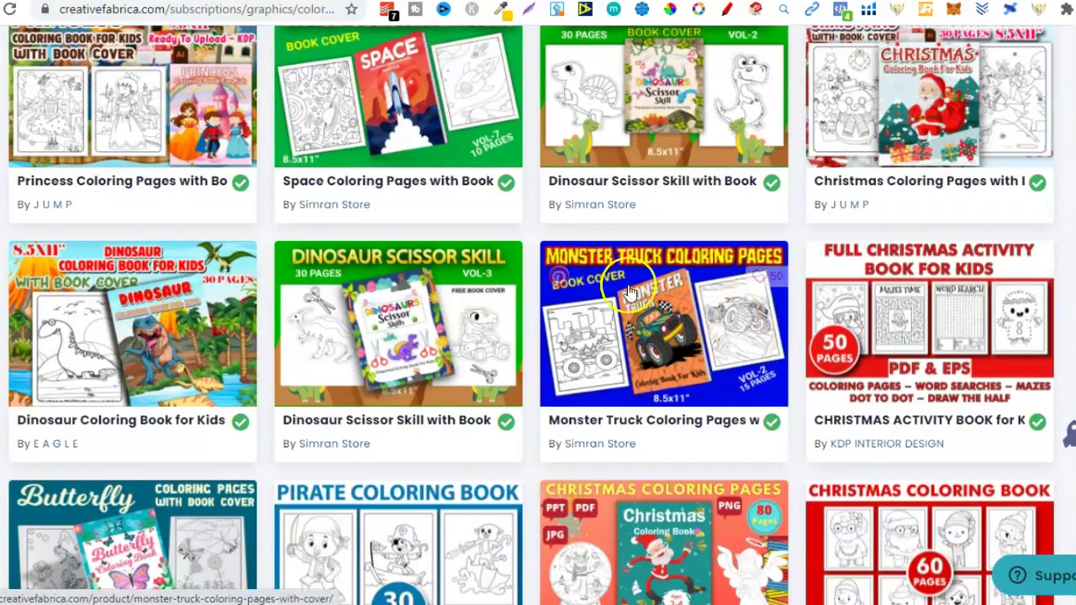
left_click(626, 117)
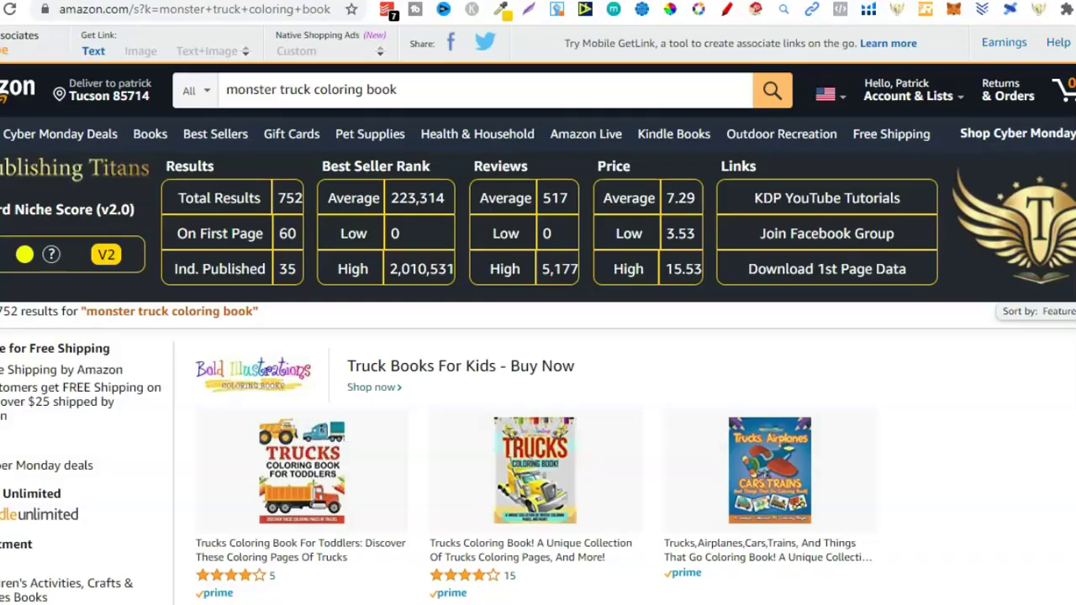
On Amazon, review the "monster truck coloring book" niche statistics for results, independently published books, average rank and average reviews.
left_click(387, 89)
left_click(281, 206)
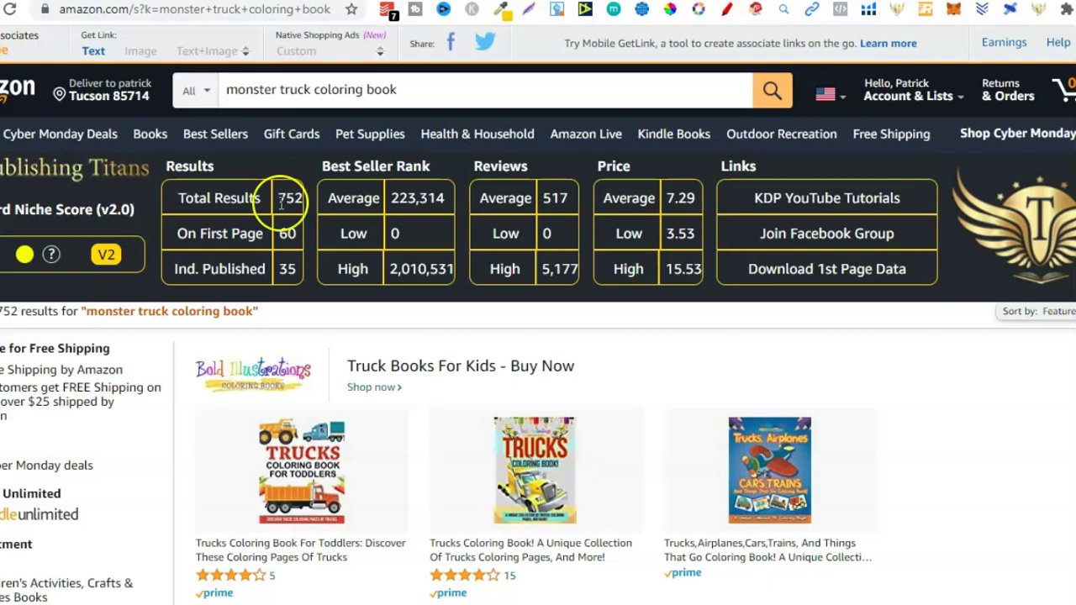
left_click(288, 197)
left_click(298, 257)
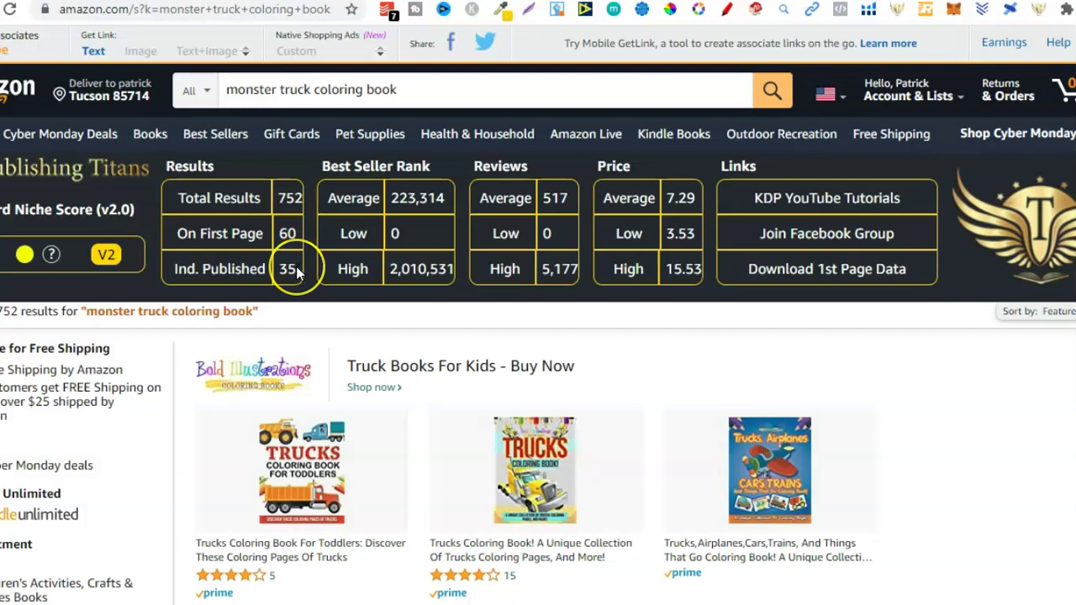
left_click(405, 198)
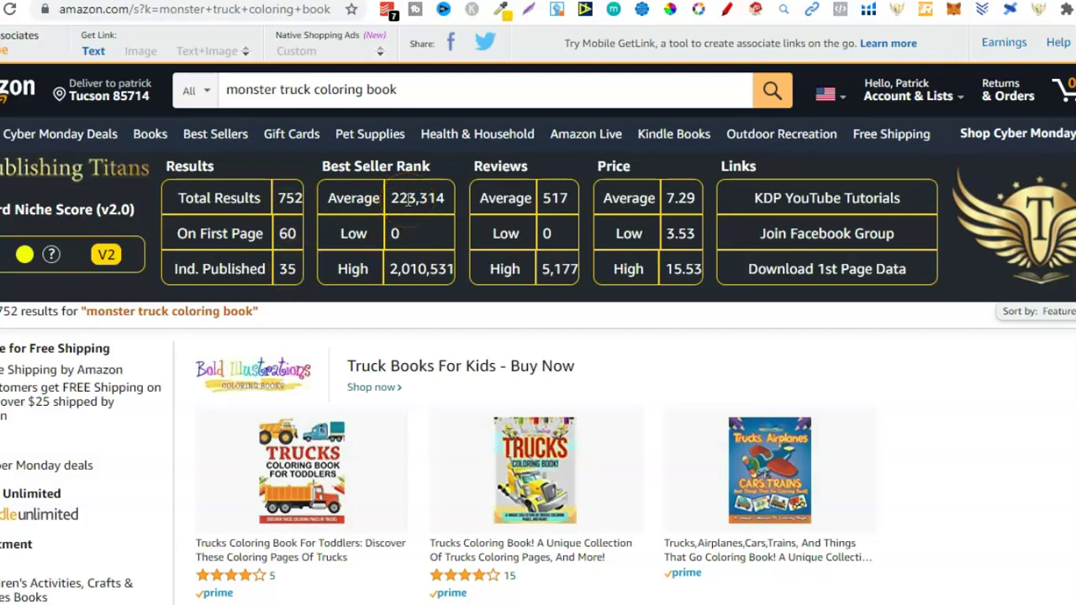
left_click(502, 196)
left_click(548, 198)
double_click(558, 198)
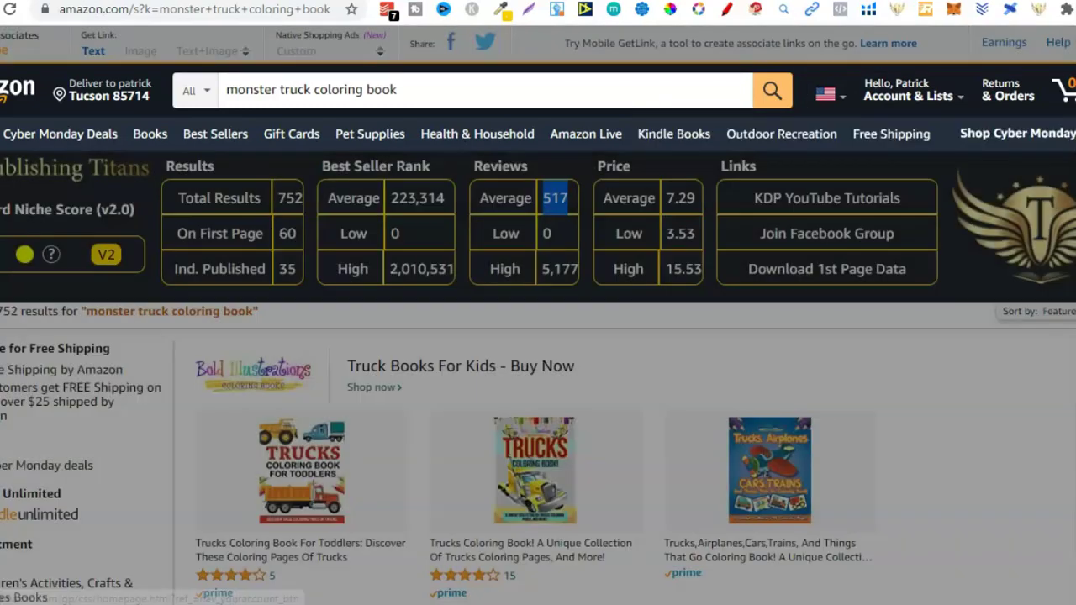
Examine the best-seller ranks and publication details of the first monster truck coloring books in the results.
scroll(539, 336, "down", 5)
scroll(538, 336, "down", 2)
scroll(538, 336, "up", 2)
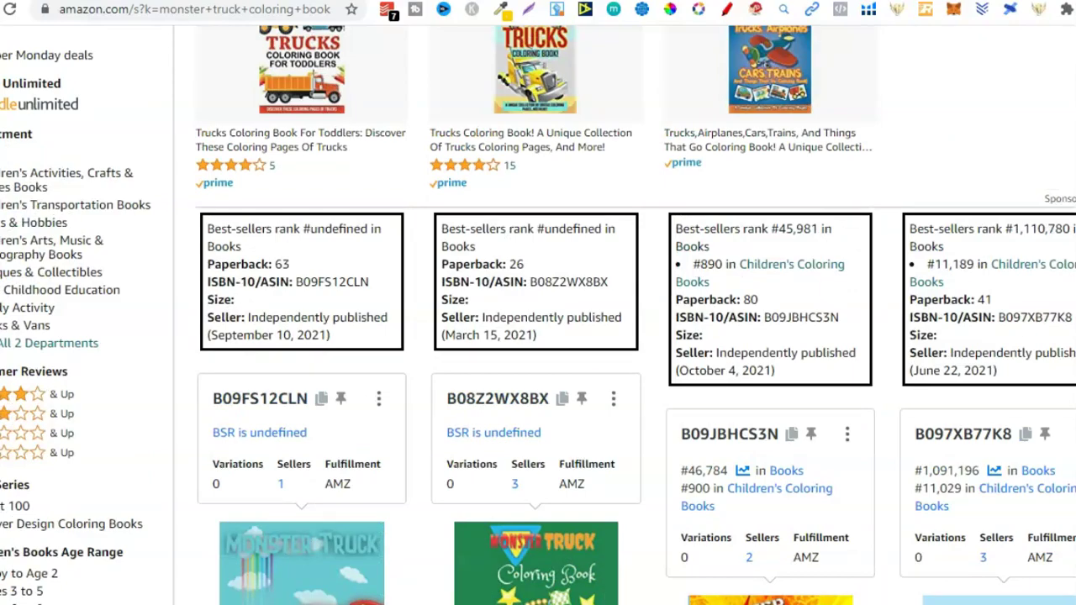
scroll(538, 337, "down", 5)
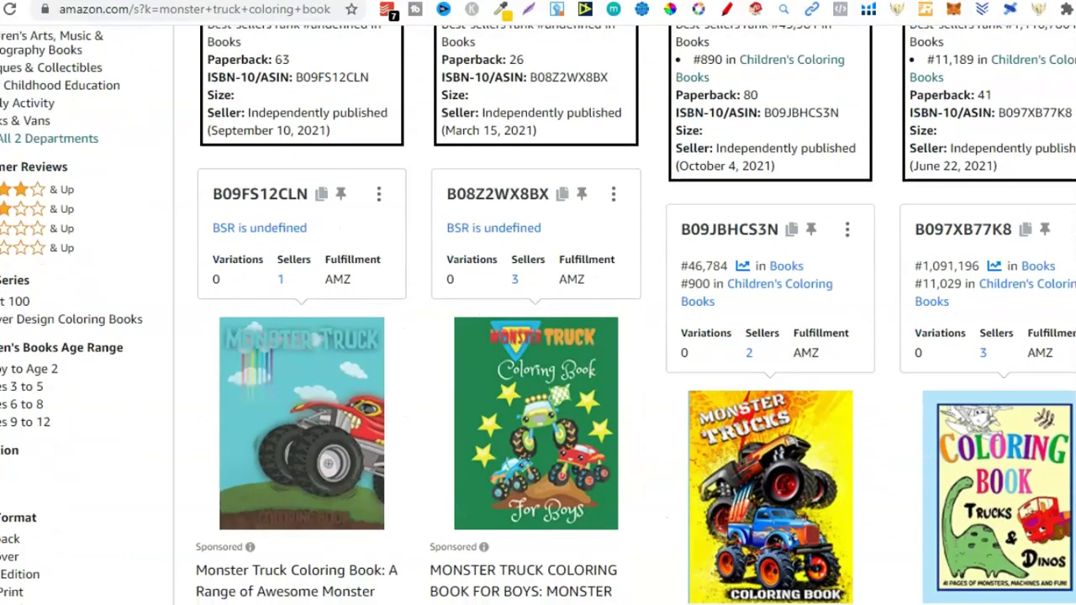
scroll(538, 336, "down", 12)
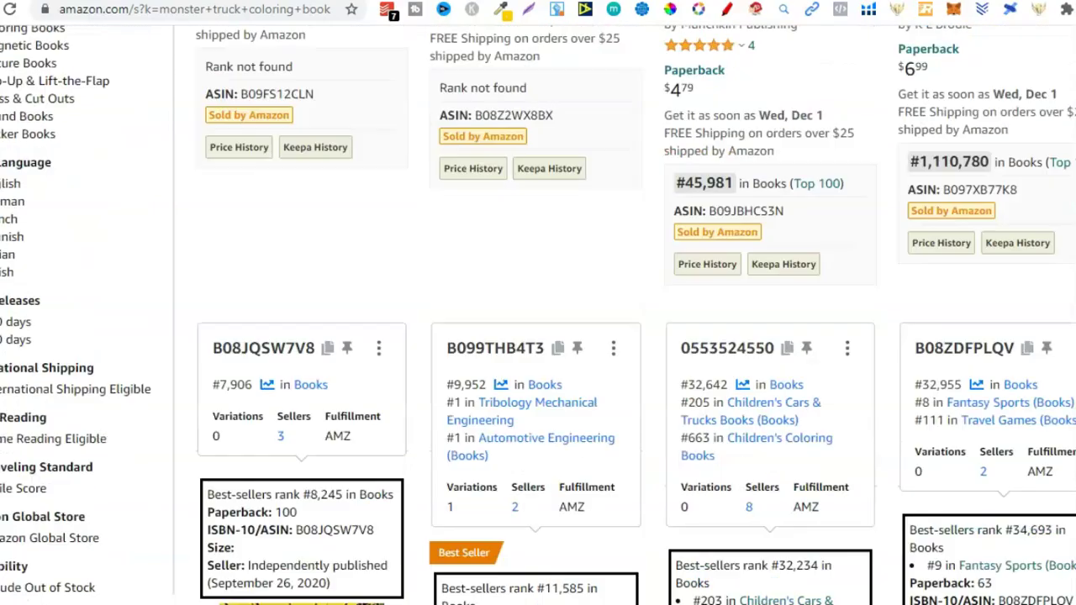
scroll(370, 126, "up", 1)
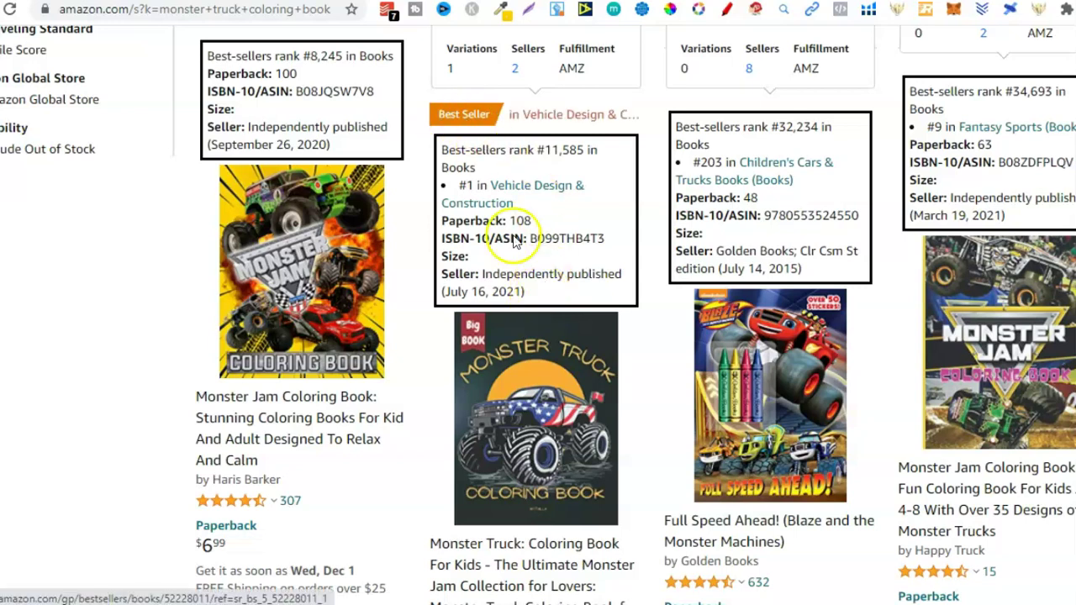
Check the product details, publication date and reviews of the Monster Jam coloring book for kids ages 4-8.
mouse_move(1061, 252)
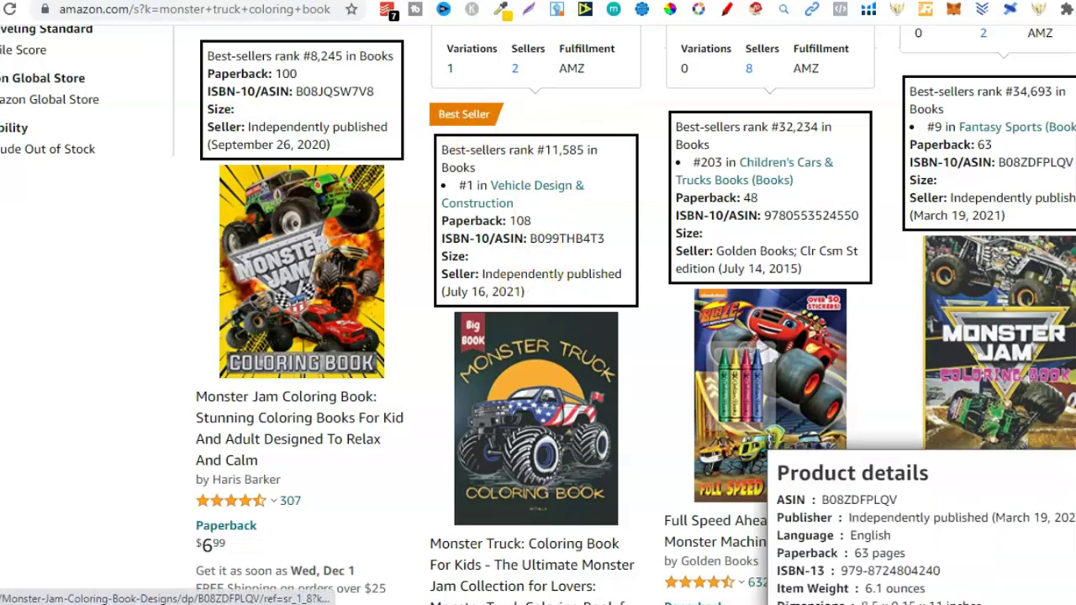
scroll(538, 336, "down", 3)
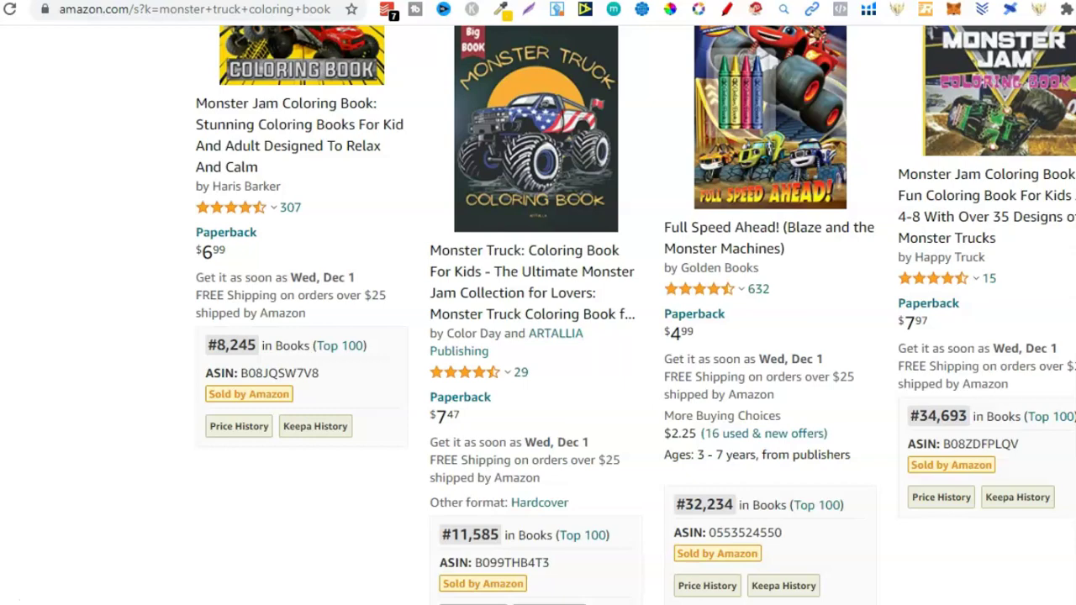
scroll(538, 336, "up", 3)
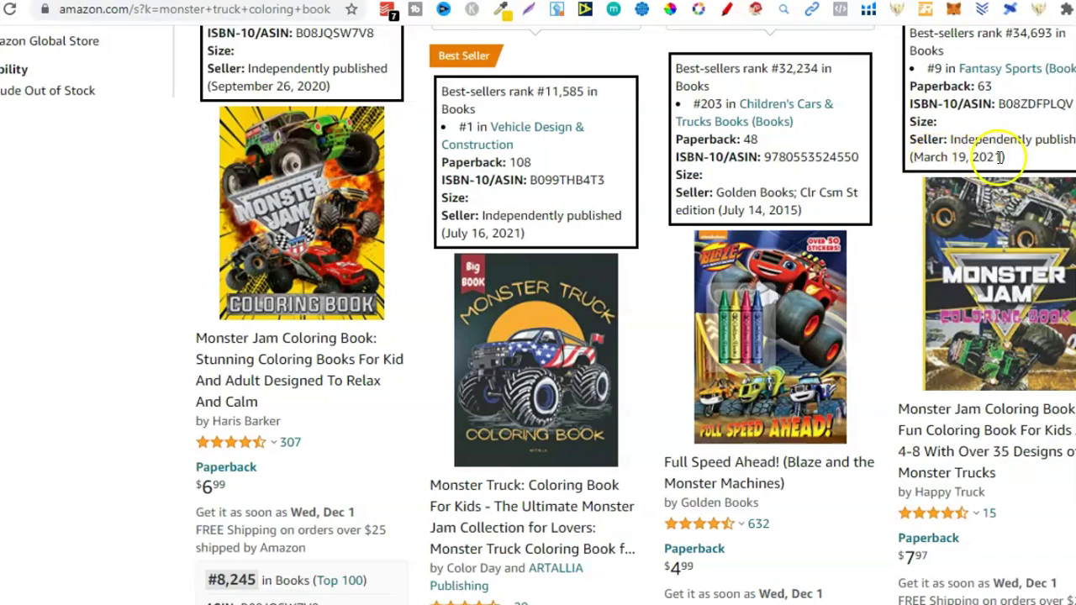
scroll(538, 315, "down", 3)
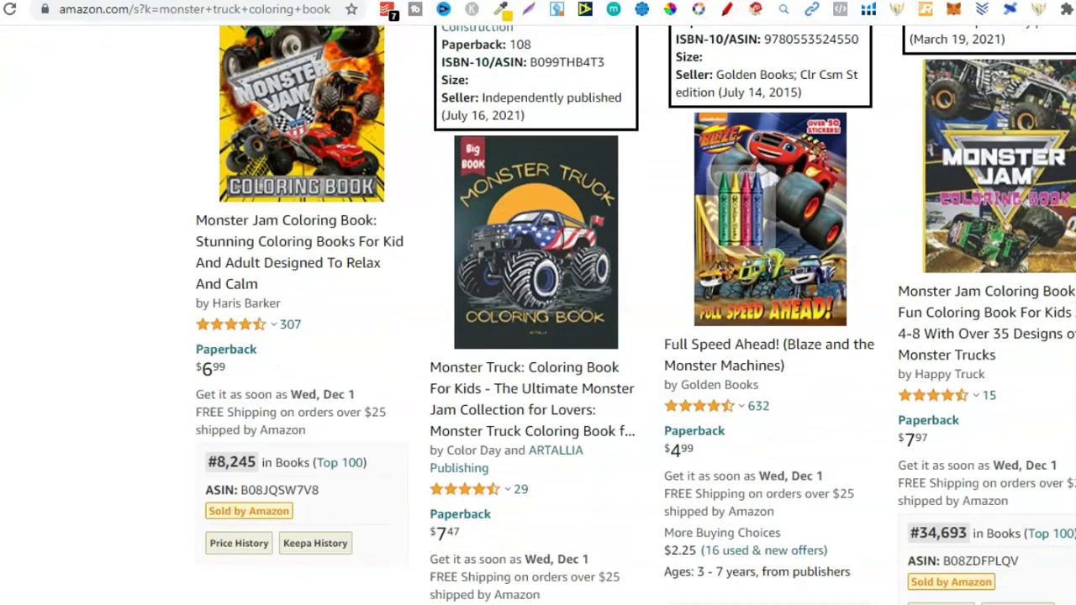
scroll(538, 315, "down", 1)
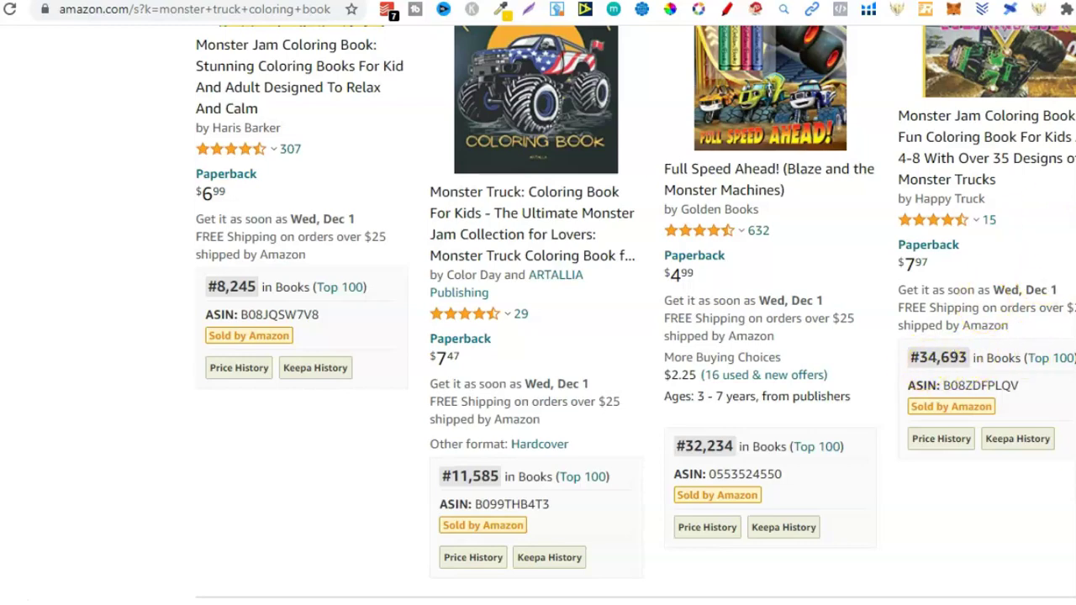
Look further down the results for other independently published monster truck coloring books and their best-seller ranks.
scroll(538, 315, "down", 6)
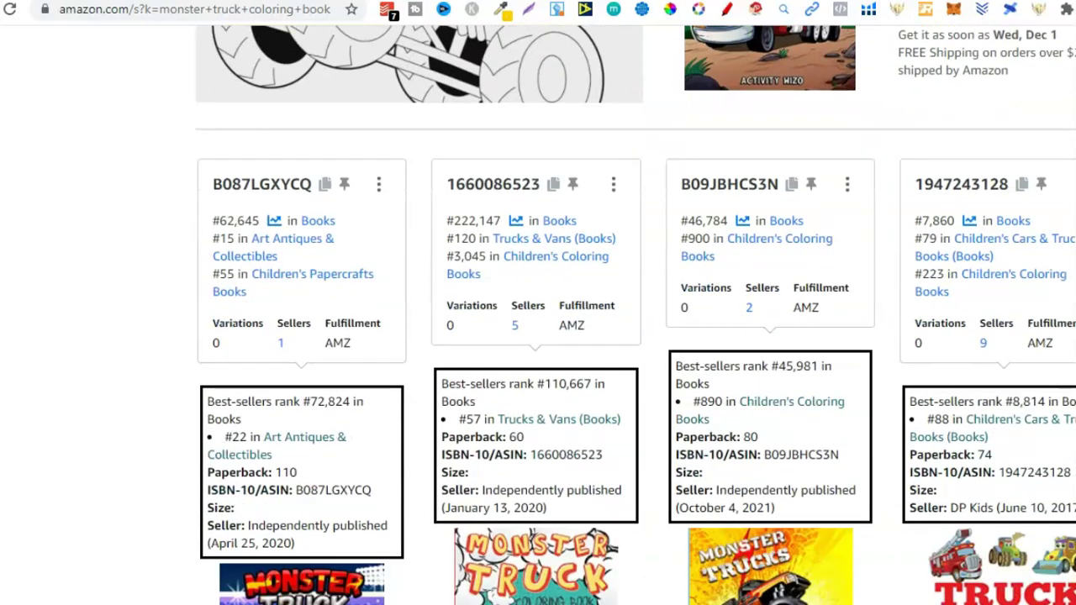
scroll(538, 315, "down", 1)
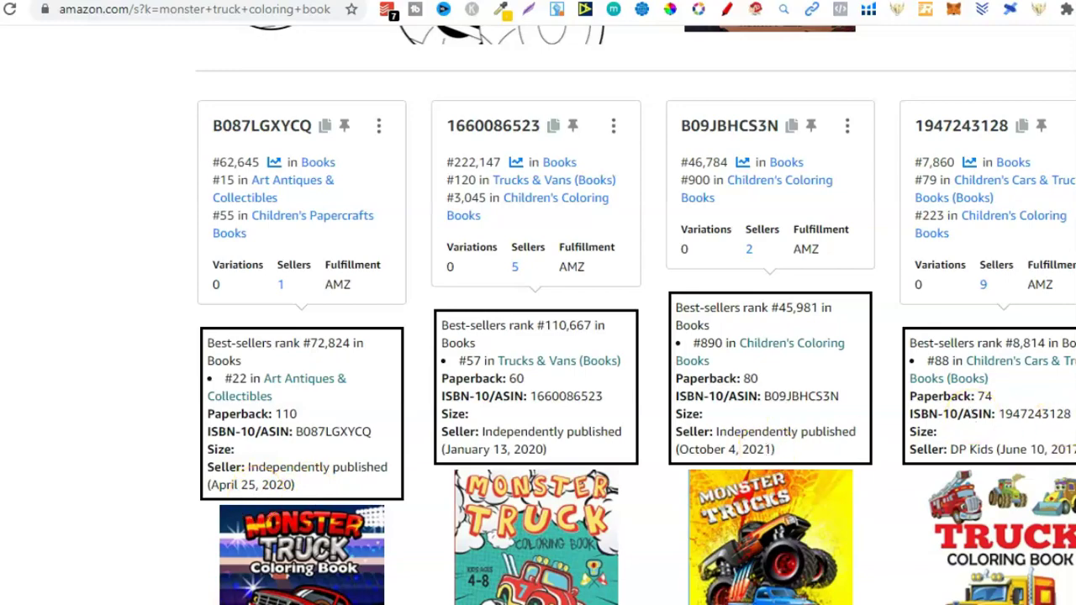
scroll(538, 316, "down", 10)
scroll(539, 315, "down", 2)
scroll(538, 315, "up", 1)
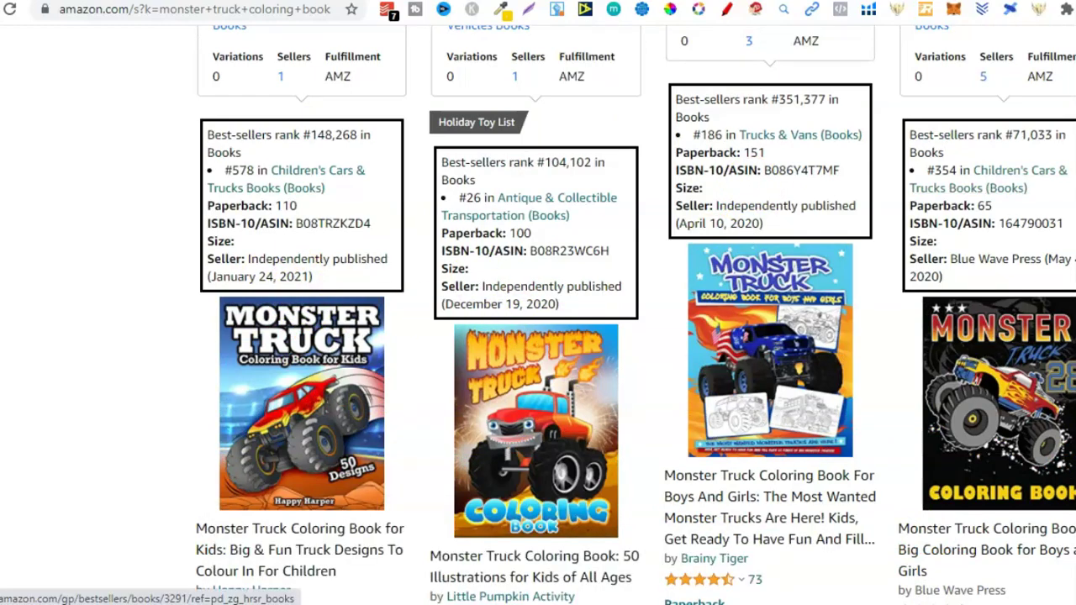
scroll(984, 181, "down", 15)
scroll(538, 337, "down", 10)
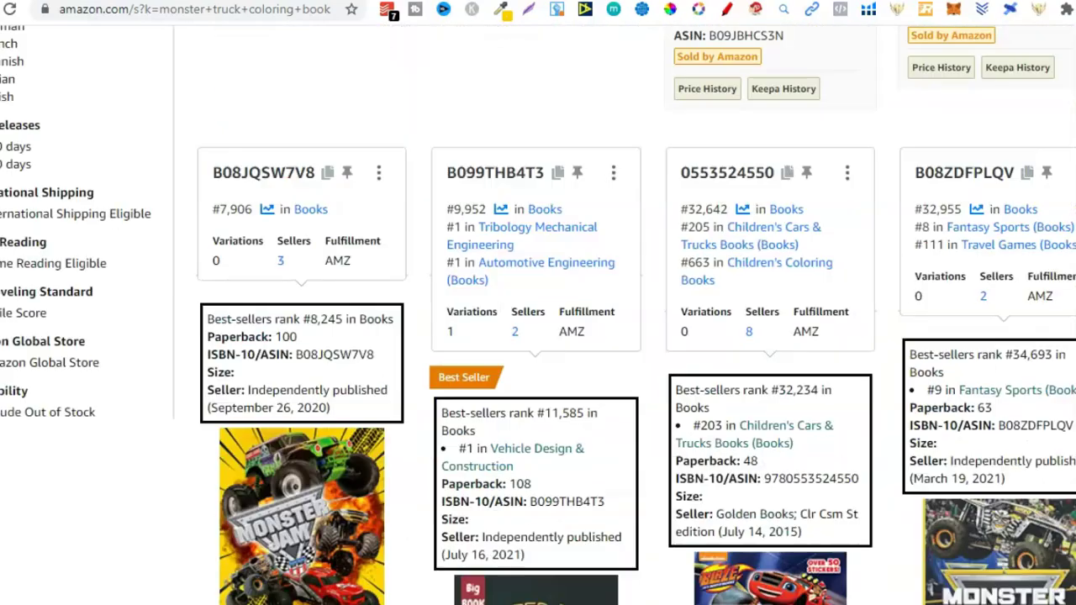
Return to the monster truck niche statistics and glance over the top listings once more.
scroll(538, 337, "up", 3)
scroll(538, 336, "up", 15)
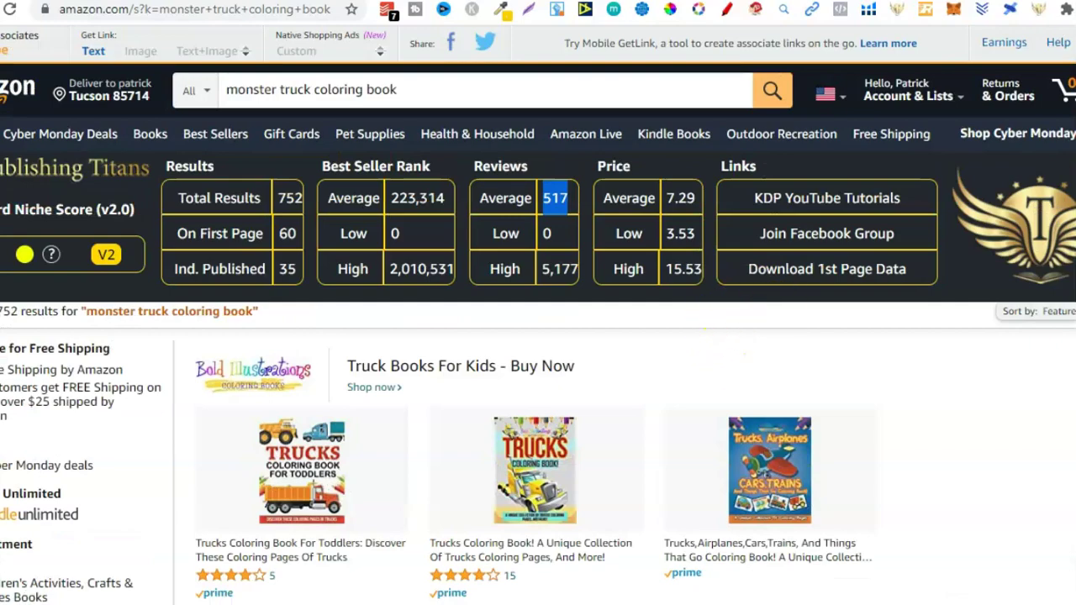
scroll(538, 336, "down", 10)
scroll(538, 336, "up", 8)
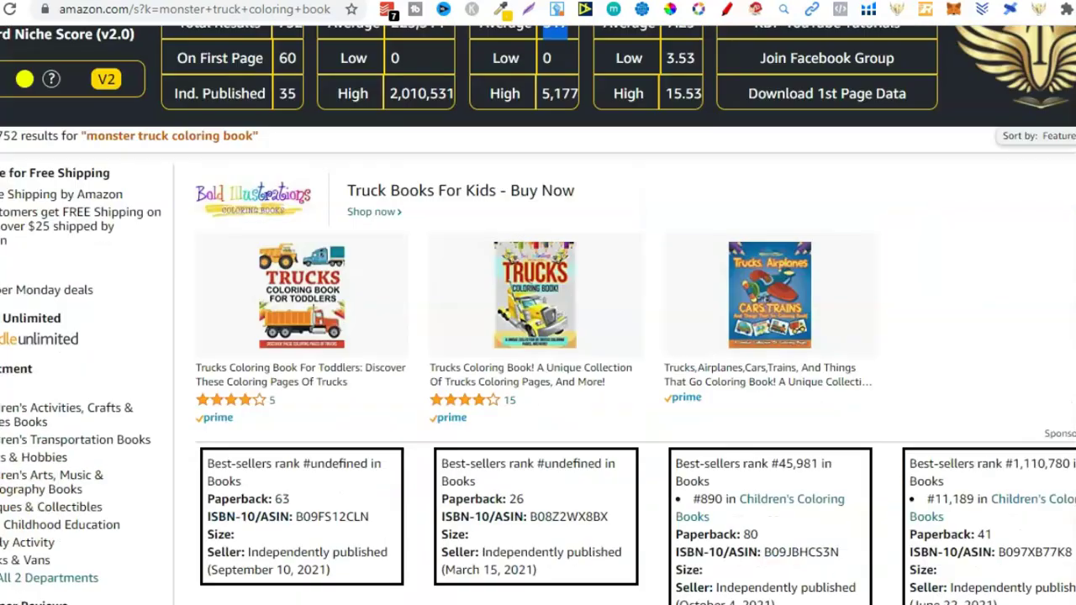
Check how many first-page monster truck coloring books are independently published.
scroll(538, 336, "up", 2)
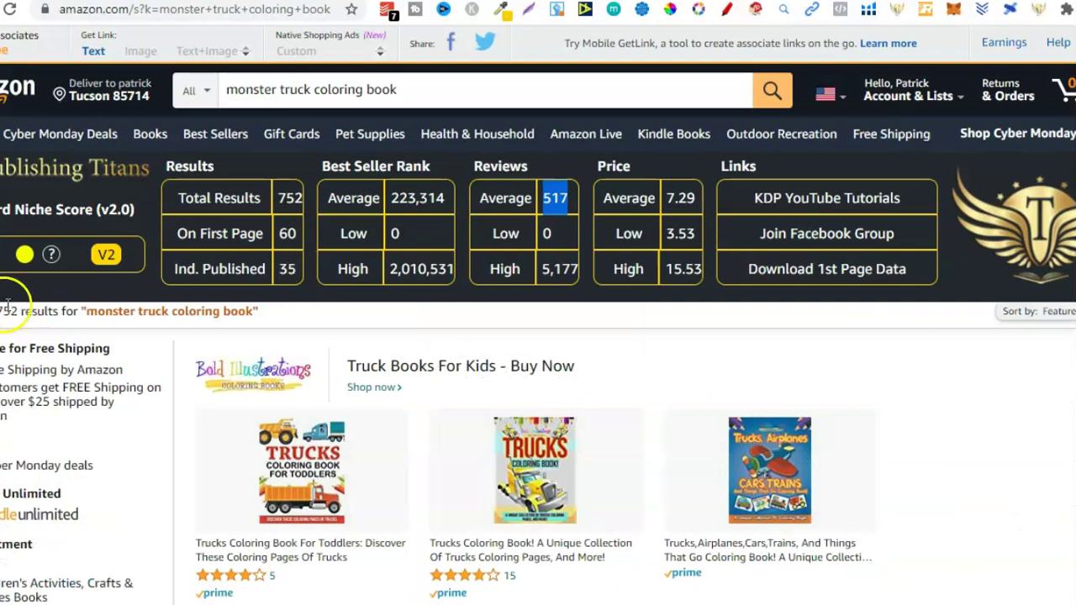
double_click(288, 269)
left_click_drag(288, 269, 280, 271)
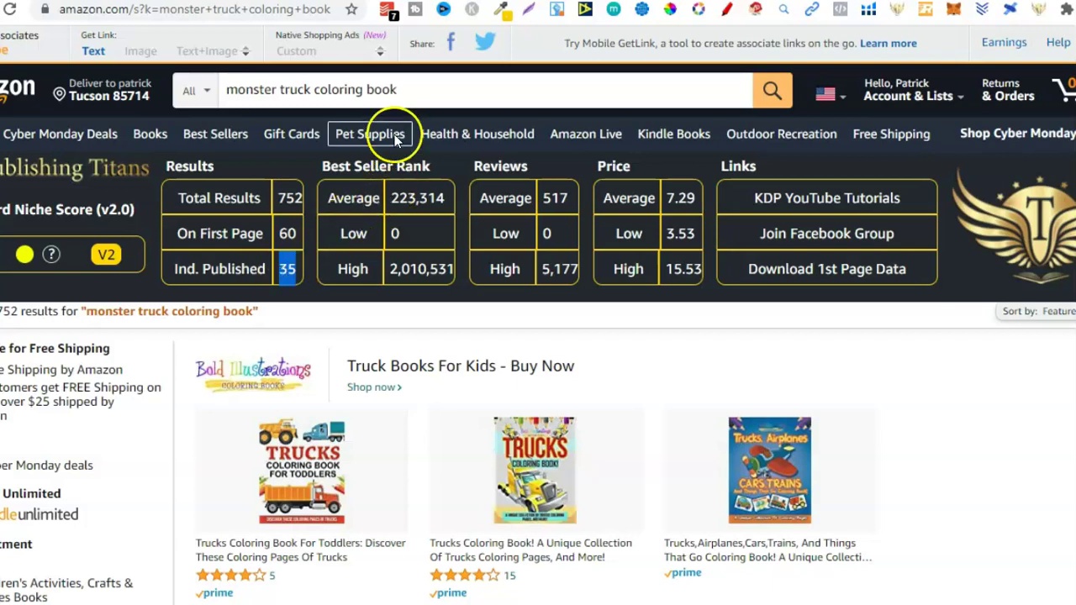
Bring up the extended keyword suggestions for "monster truck coloring book" from the Amazon search.
left_click(412, 95)
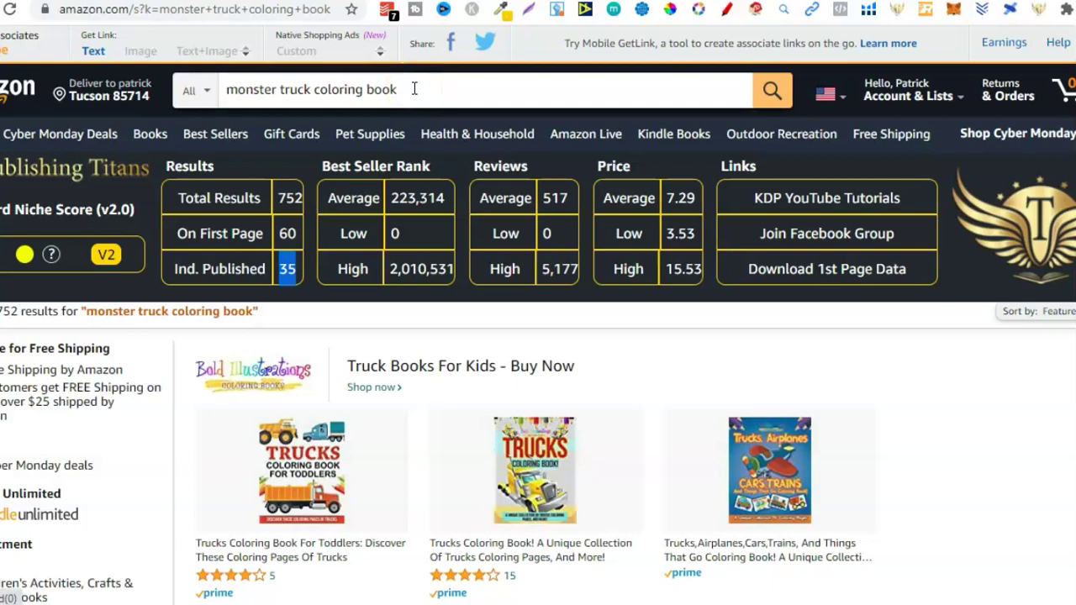
left_click(411, 90)
left_click(454, 90)
left_click(463, 202)
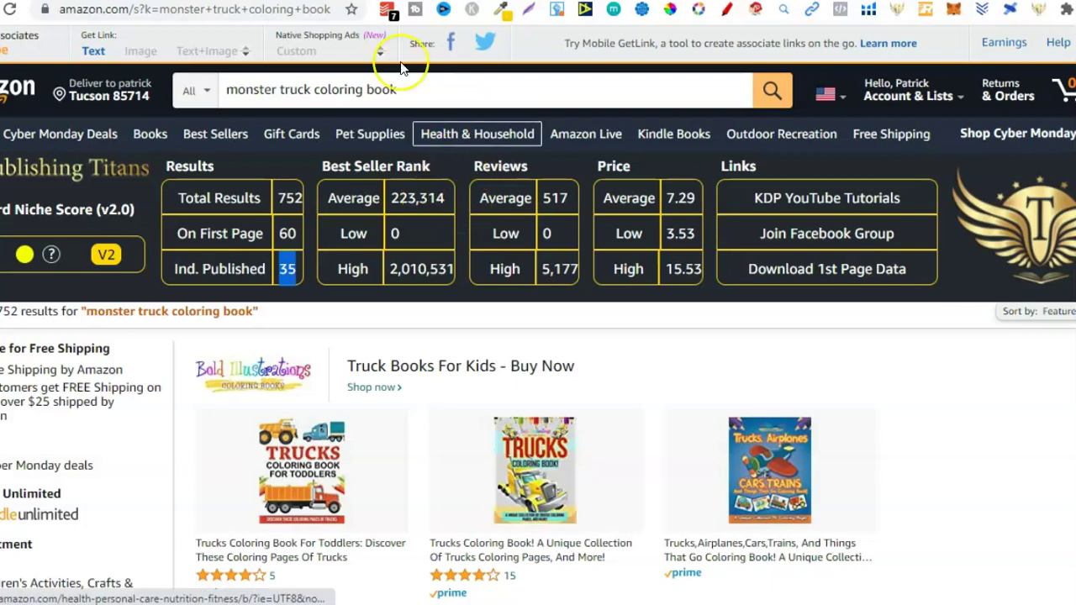
left_click(423, 90)
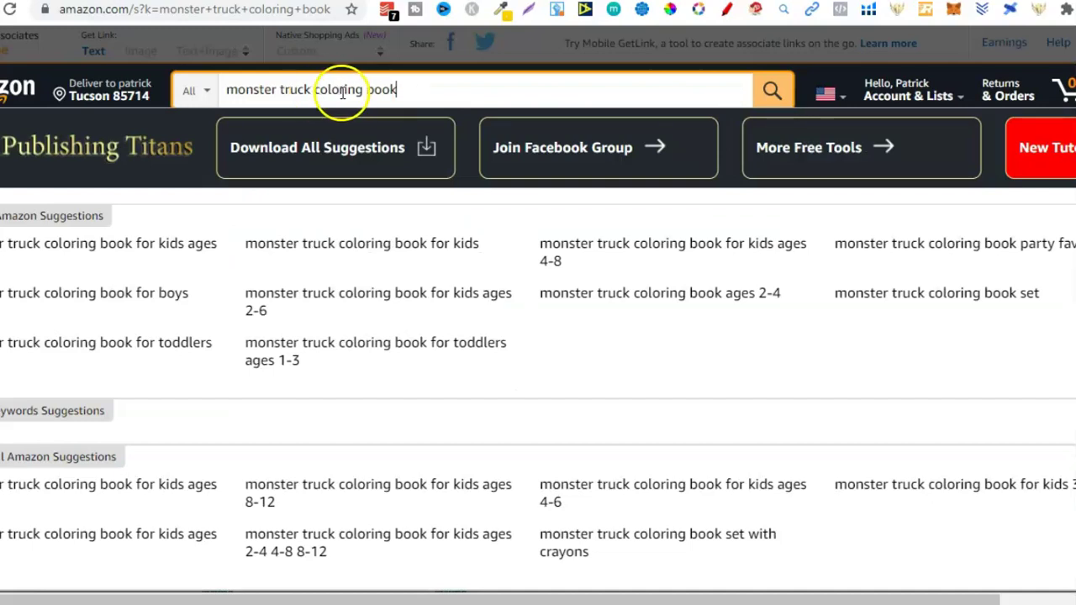
Refresh the suggestions for "monster truck coloring book" and look over the age-group and audience variations.
left_click_drag(401, 89, 228, 93)
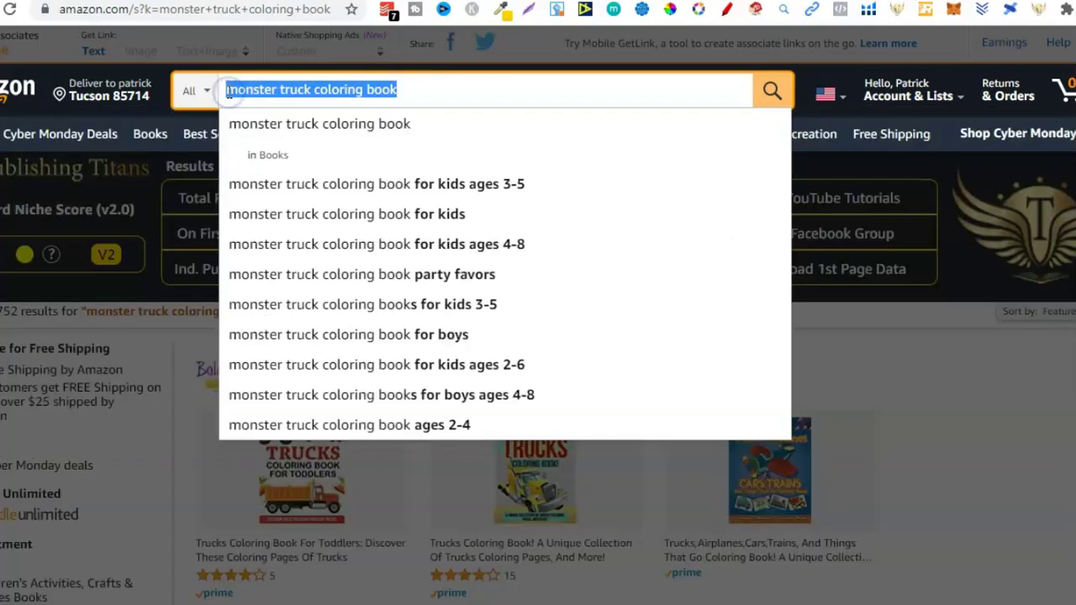
left_click(419, 91)
key("BackSpace")
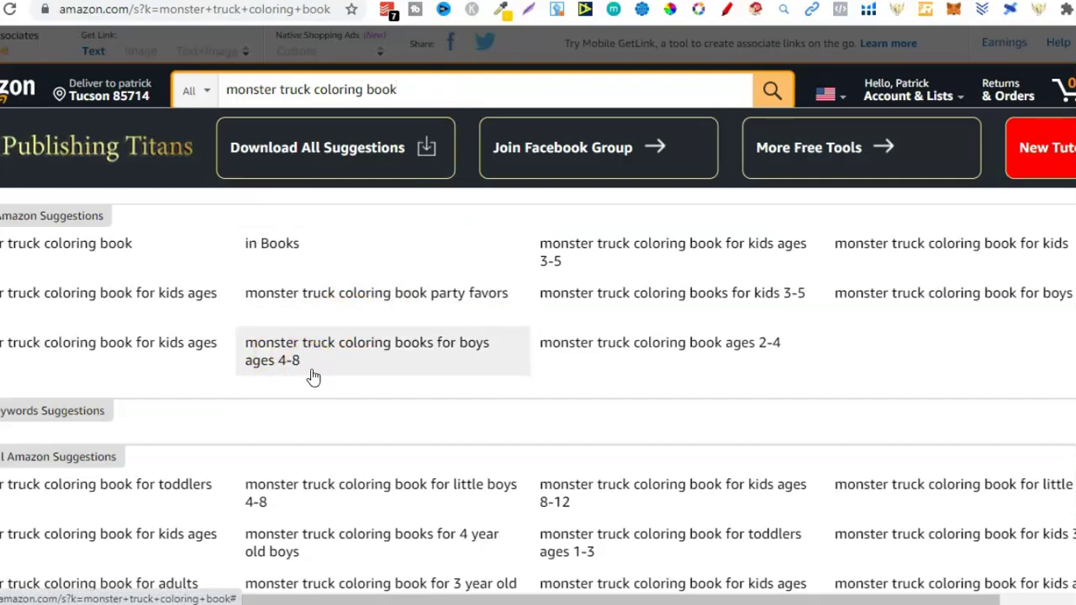
left_click(398, 96)
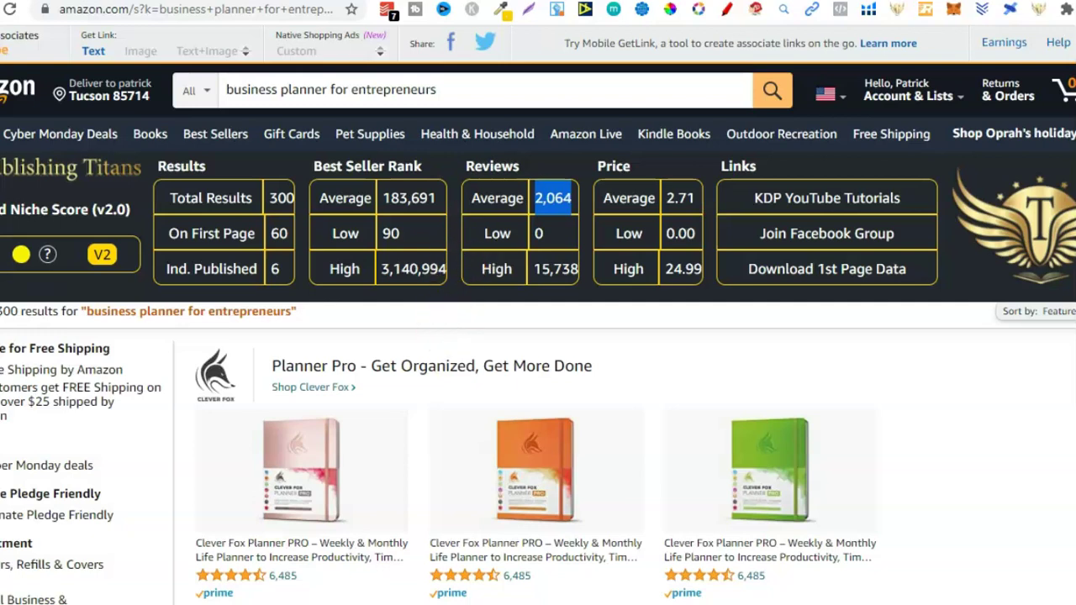
Return to the "business planner for entrepreneurs" results and check the color rating of the keyword niche score.
left_click(10, 257)
left_click(13, 271)
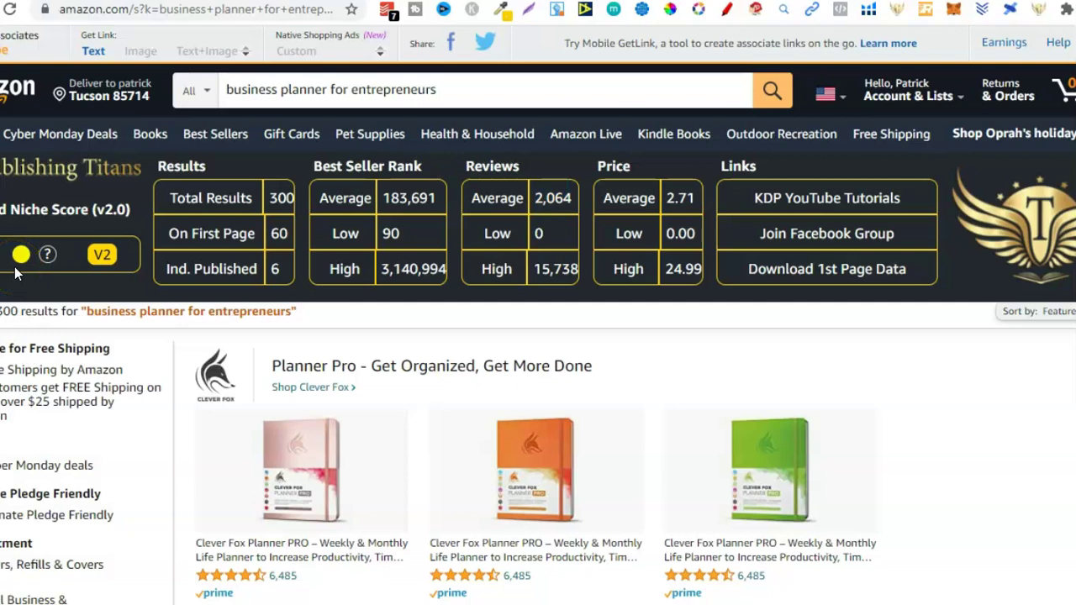
left_click(14, 261)
left_click(48, 256)
Compare the total results, independently published count and average best-seller rank of the business planner niche.
left_click(277, 198)
left_click_drag(272, 198, 281, 270)
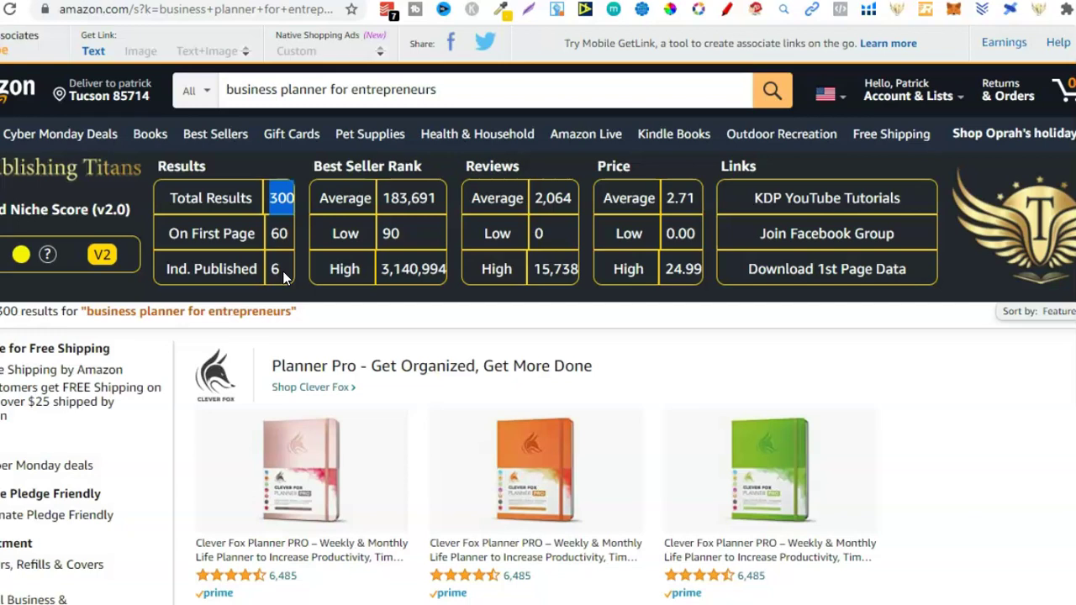
left_click(429, 208)
double_click(380, 199)
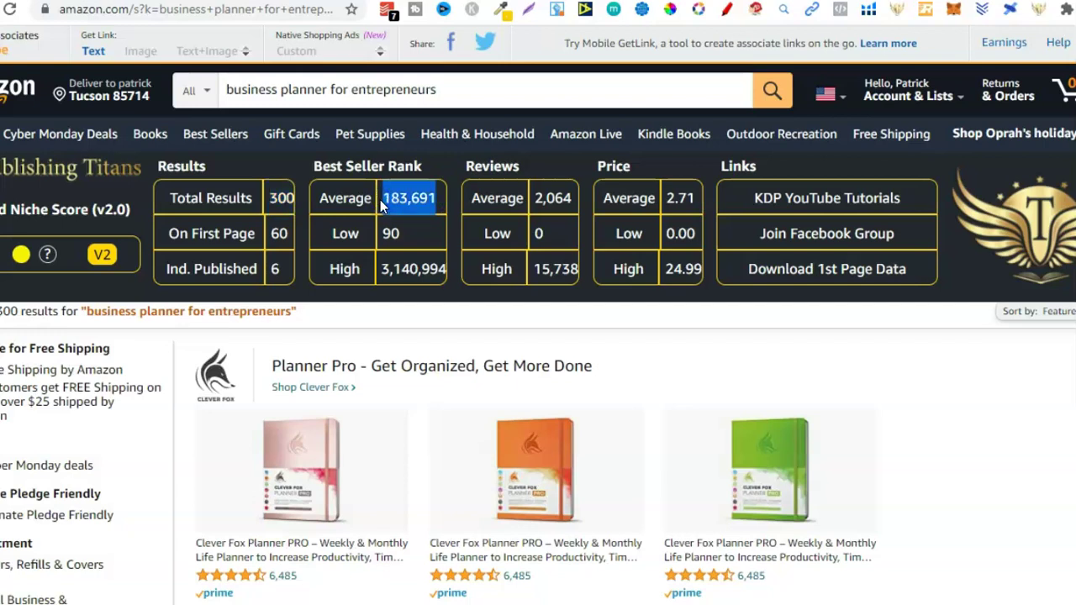